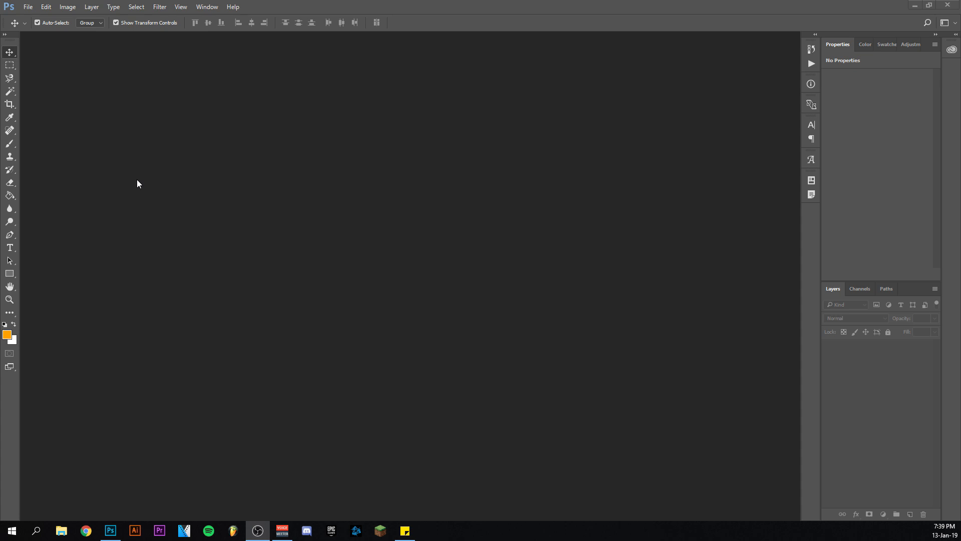
- Create a new 1920 × 1080 px RGB document at 300 pixels per inch with a white background
click(28, 8)
click(38, 18)
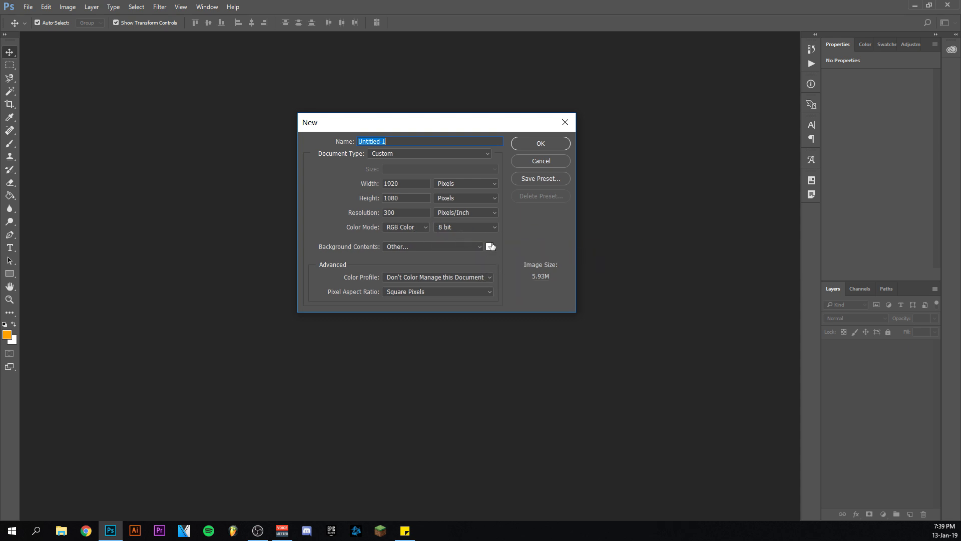
click(541, 144)
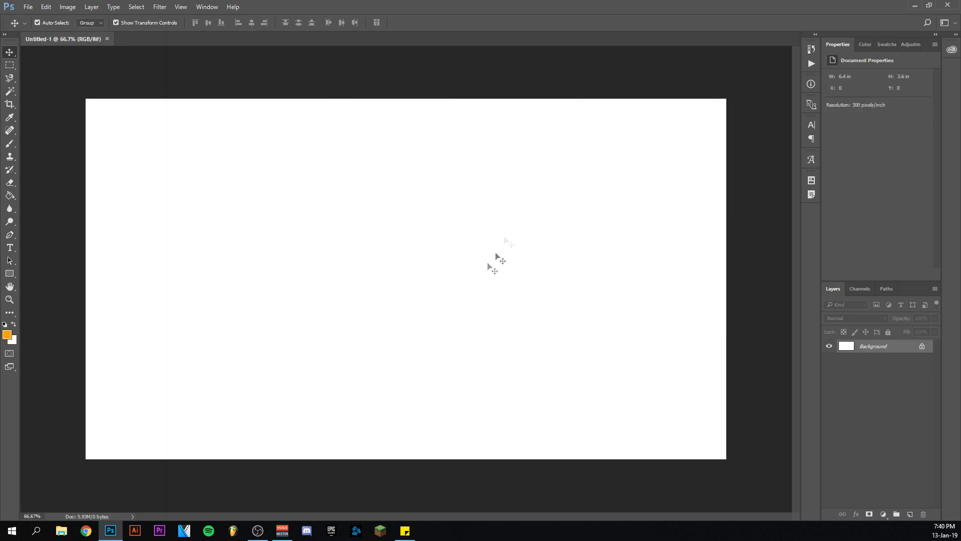
- Place the red-dead-redemption-2-gunplay image as a linked file, scaled to 29% so it covers the whole canvas
click(30, 6)
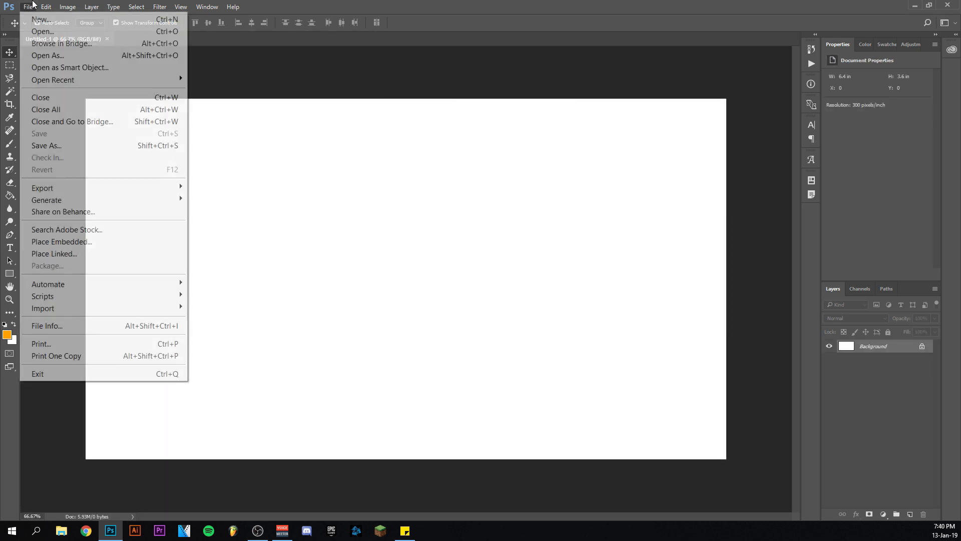
click(49, 253)
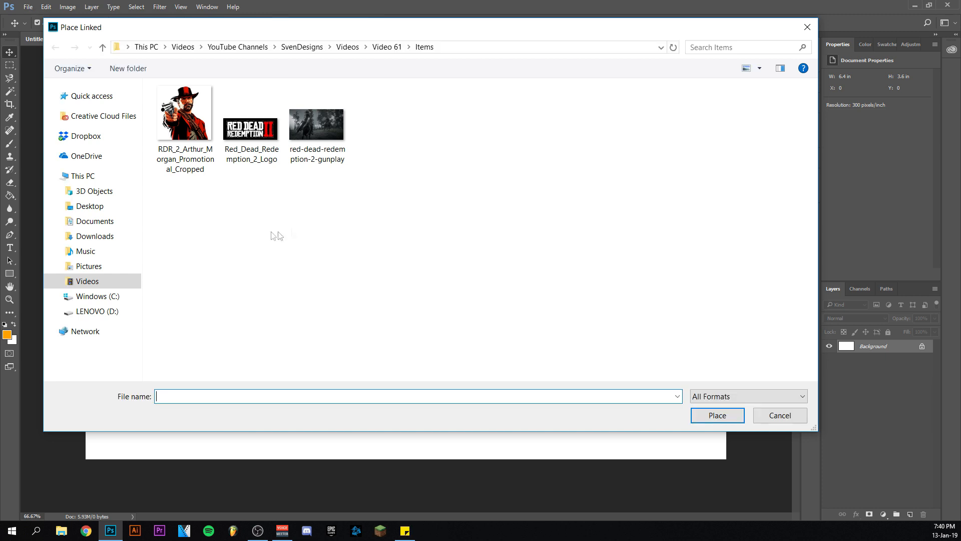
double_click(321, 132)
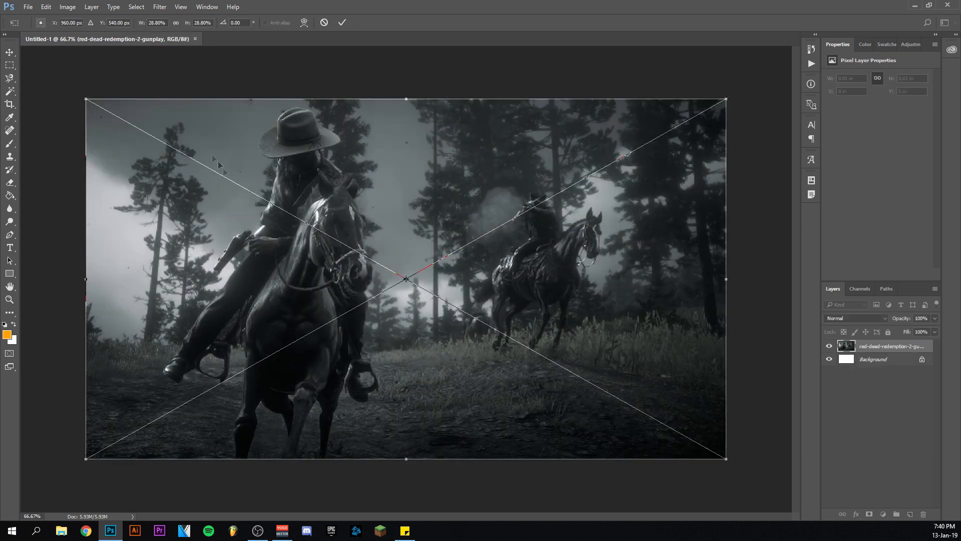
click(176, 23)
text(29)
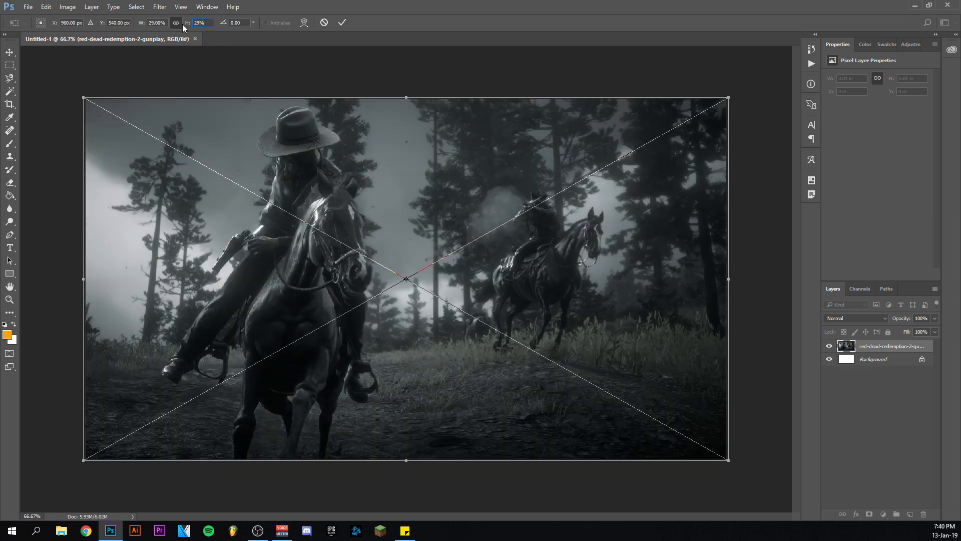
mouse_move(442, 286)
mouse_down()
mouse_move(426, 284)
mouse_move(445, 290)
mouse_up()
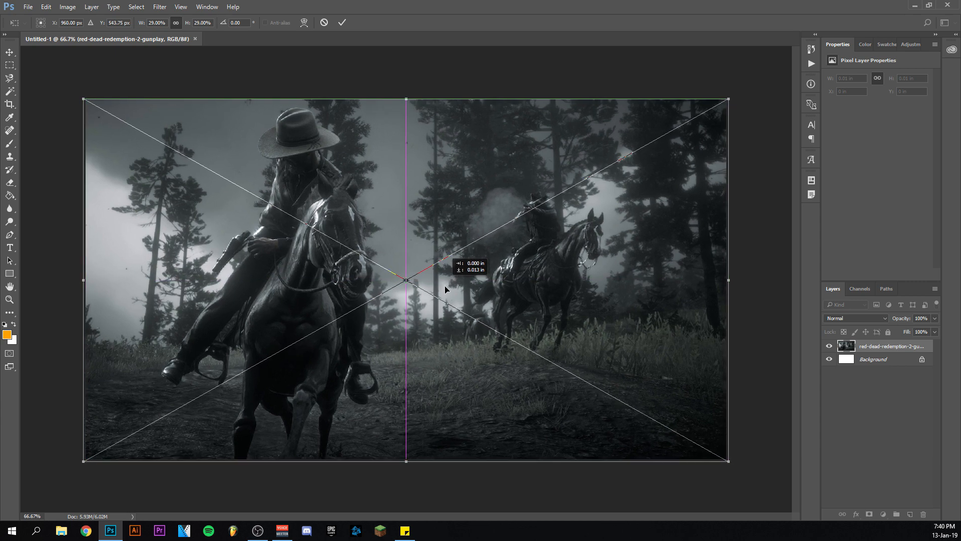
key(Return)
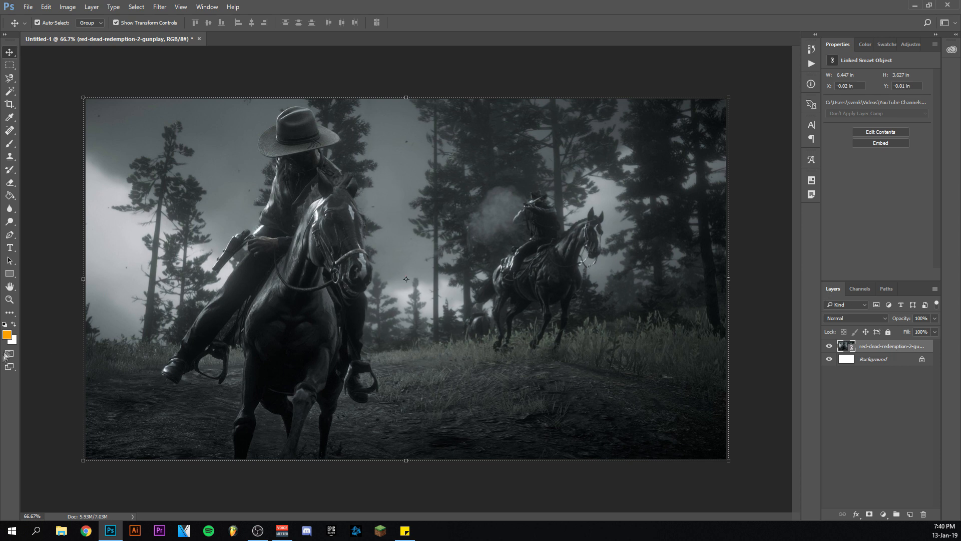
- Draw an orange rectangle of about 1937 × 1101 px over the entire canvas and nudge it into alignment
click(10, 274)
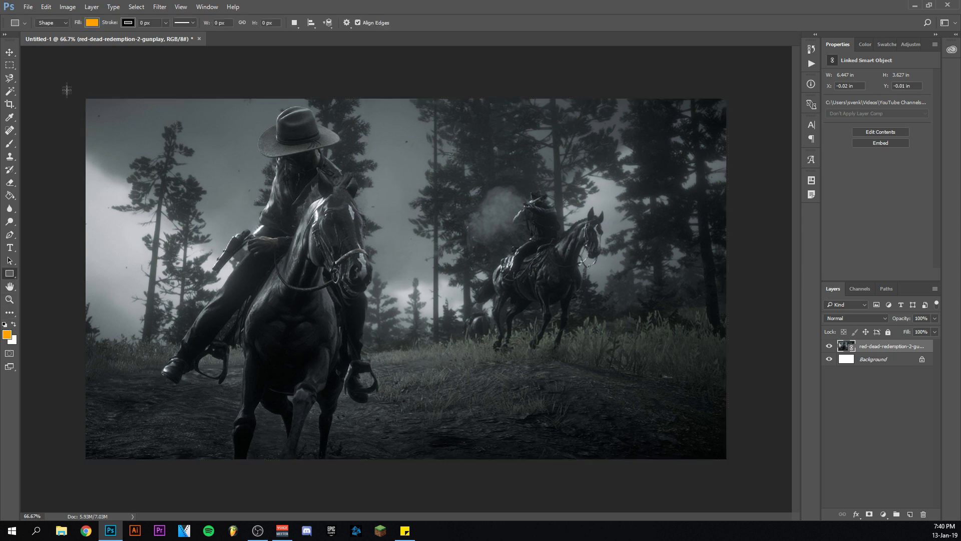
drag(83, 95, 729, 461)
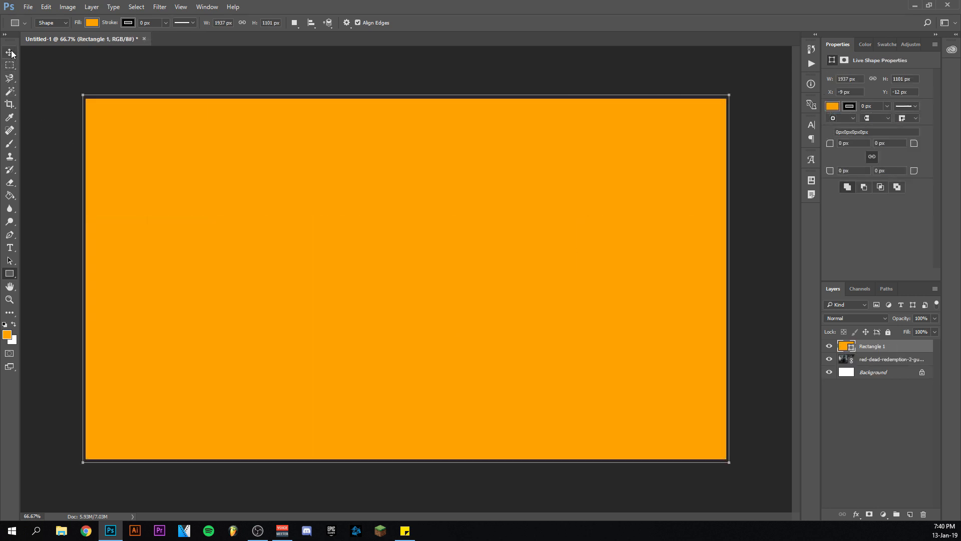
click(10, 52)
key(ctrl+t)
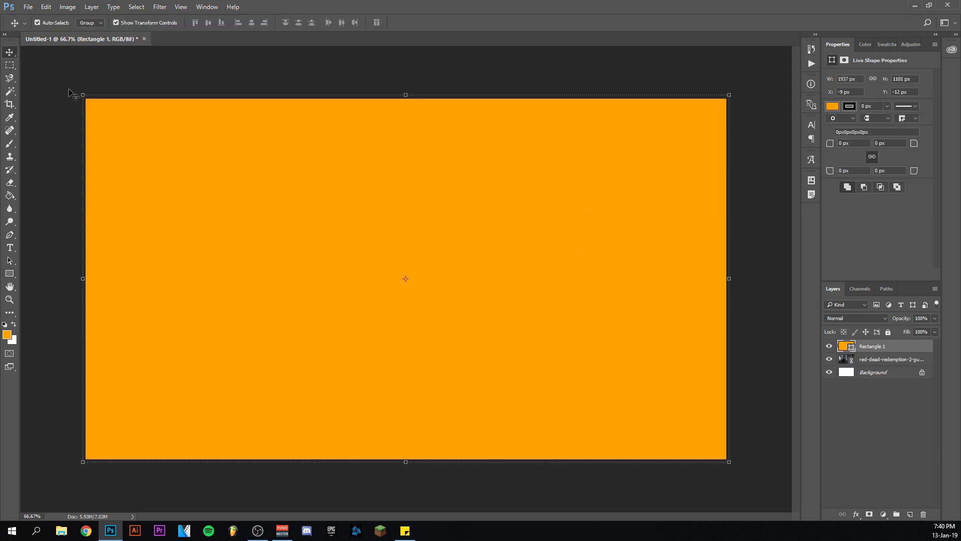
drag(446, 219, 446, 217)
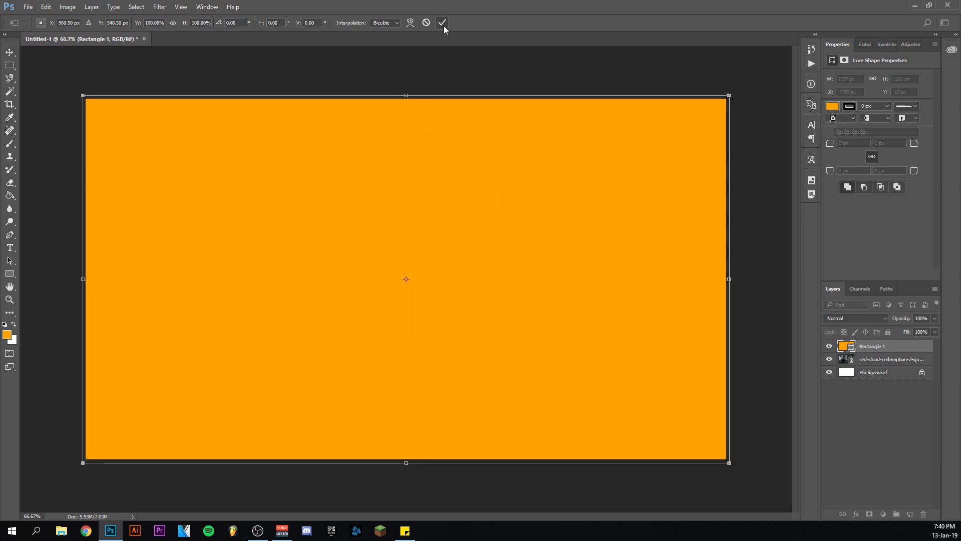
click(443, 24)
- Change the rectangle's fill to pure red and set its layer's blend mode to Multiply
key(u)
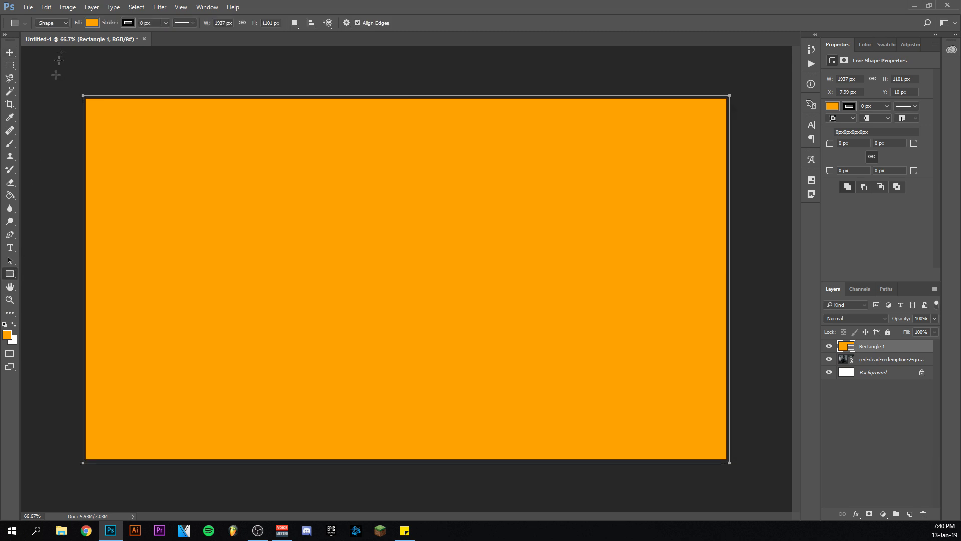
click(93, 24)
click(43, 88)
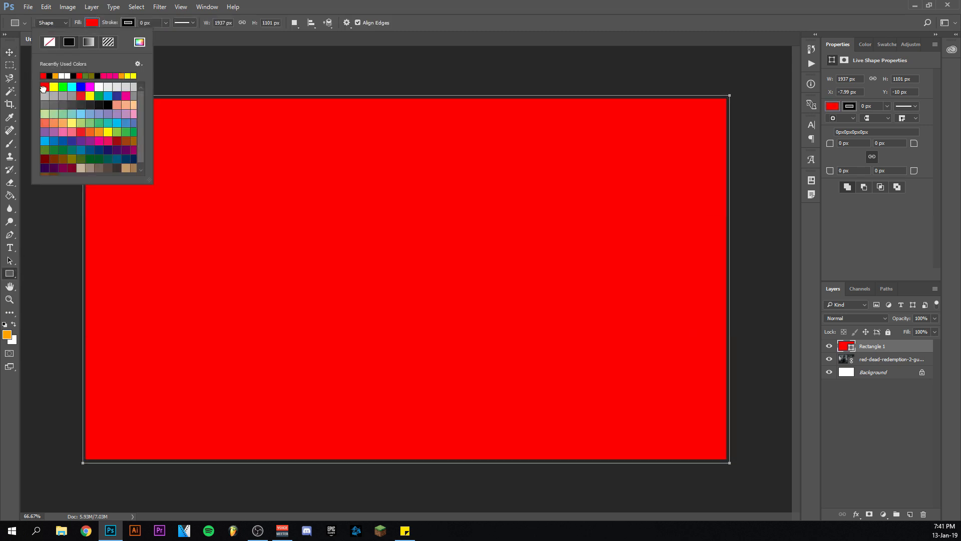
click(899, 349)
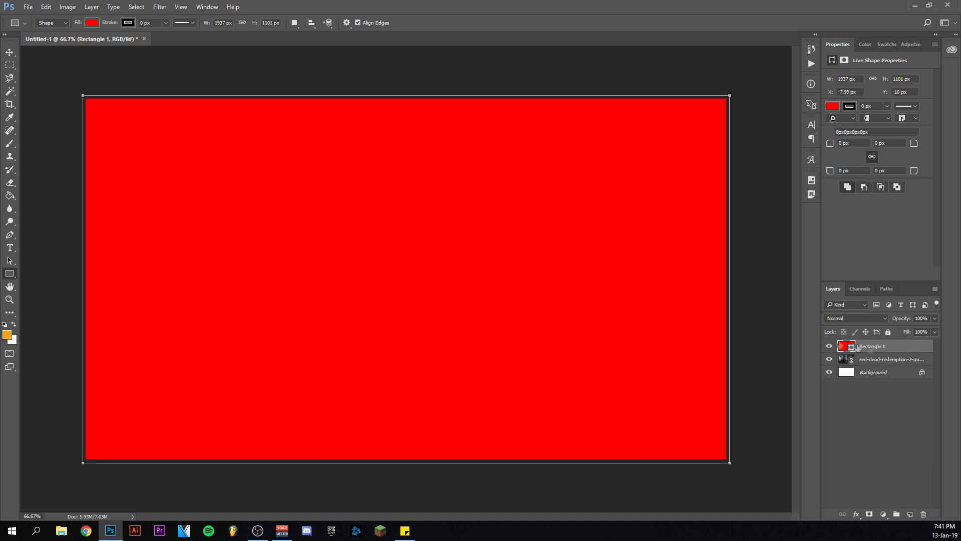
click(836, 318)
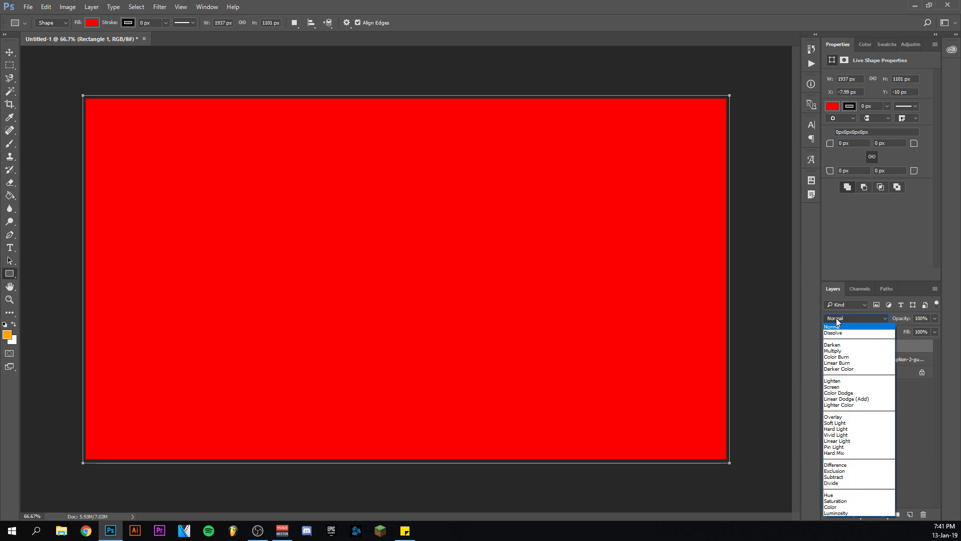
click(831, 353)
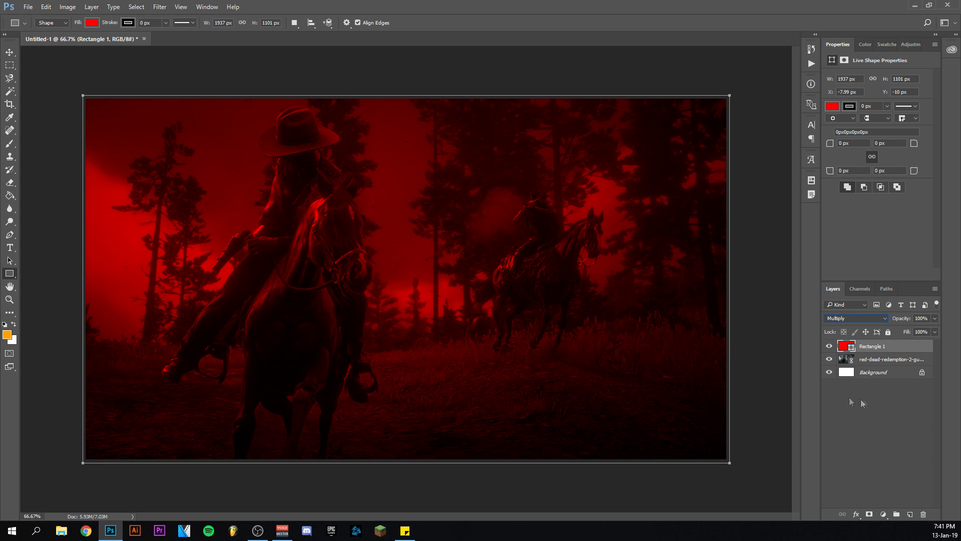
- Add a Black & White adjustment layer directly above the gunplay photo layer
click(896, 361)
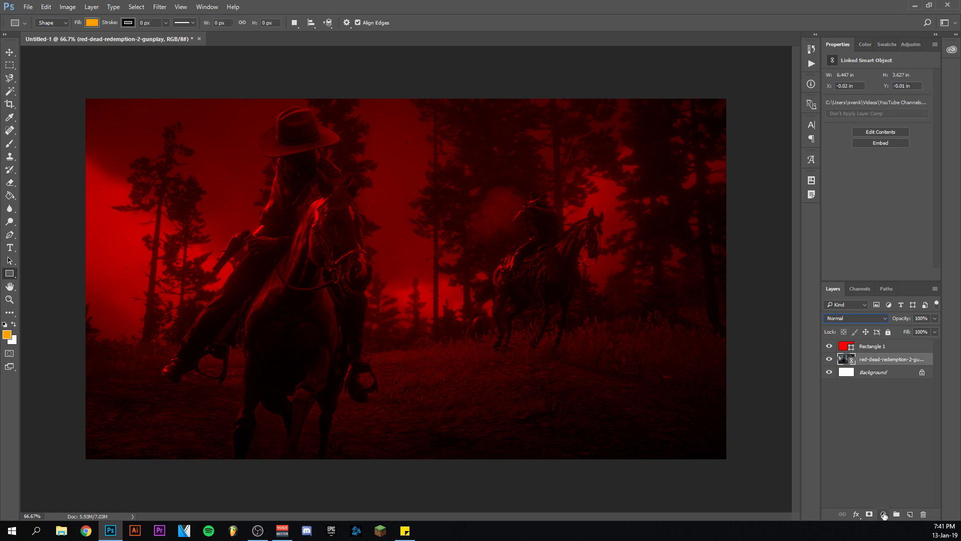
click(883, 514)
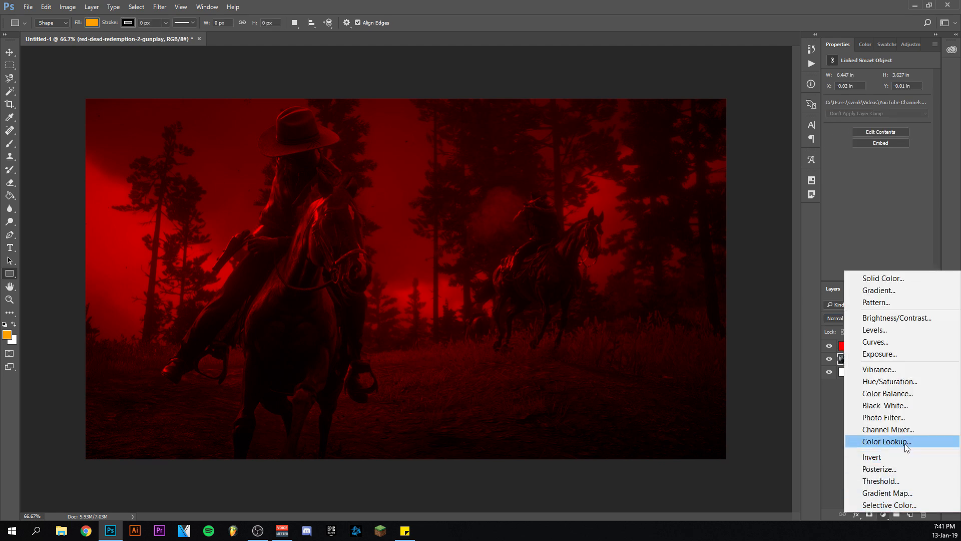
click(886, 410)
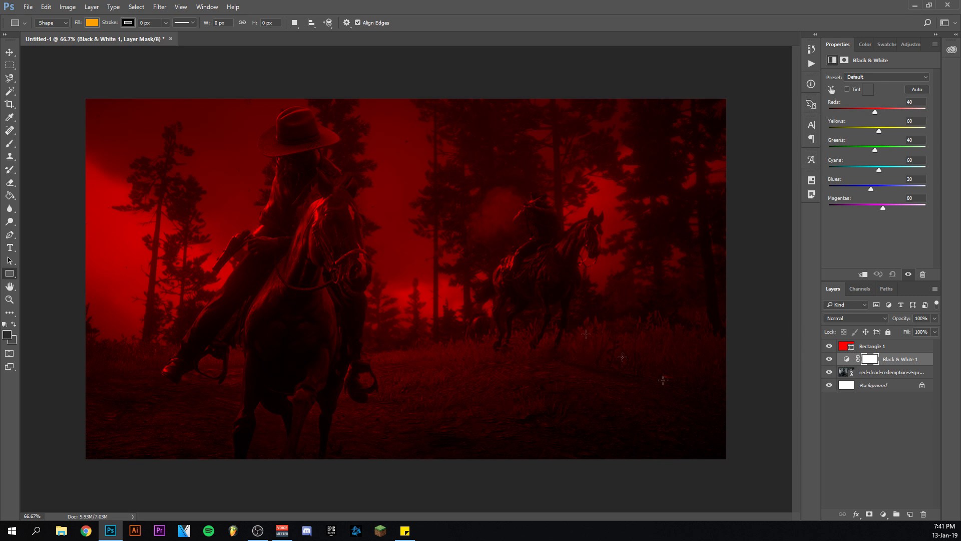
- Add Curves and Brightness/Contrast adjustment layers and move the Black & White layer above both of them
click(911, 45)
click(871, 67)
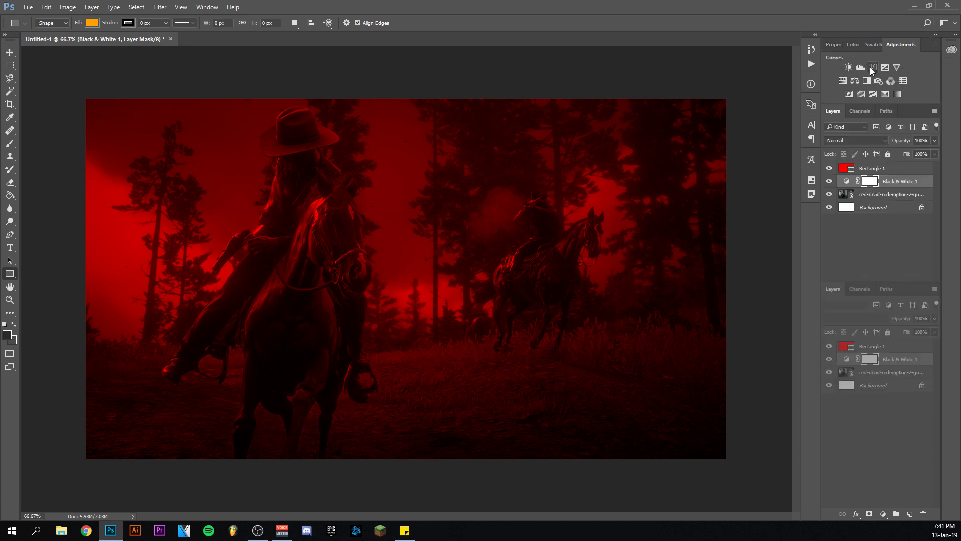
click(909, 47)
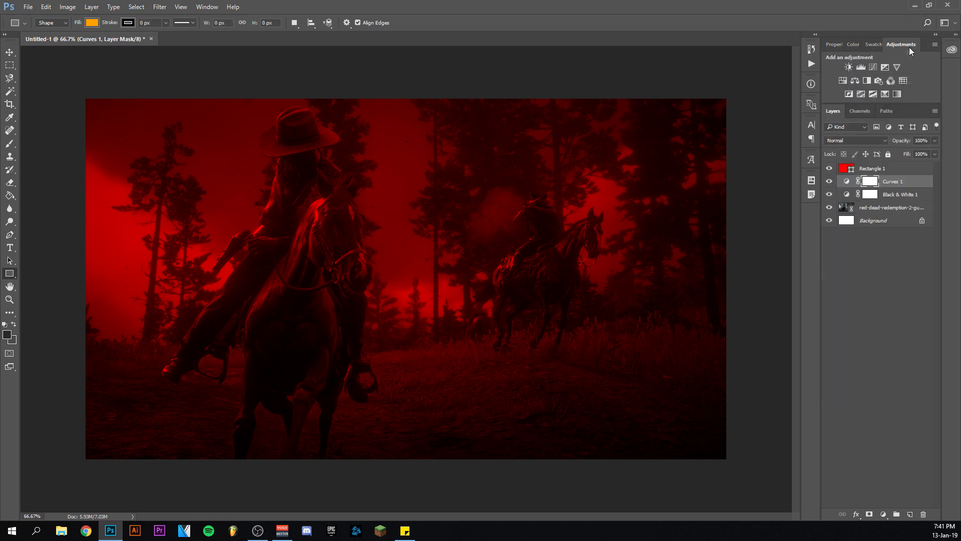
click(848, 67)
drag(899, 385, 898, 353)
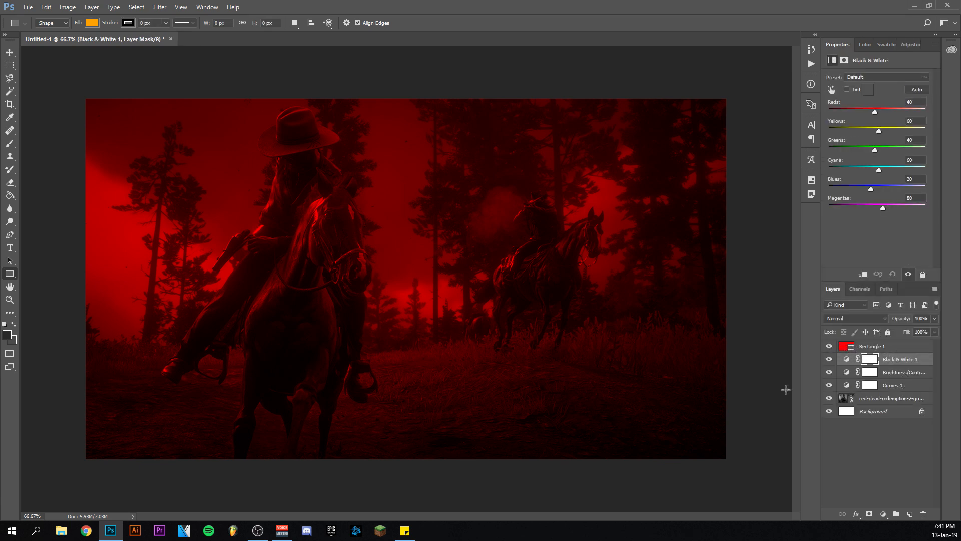
- Set the Brightness/Contrast adjustment's brightness to 105 and raise its contrast to about 96
click(904, 373)
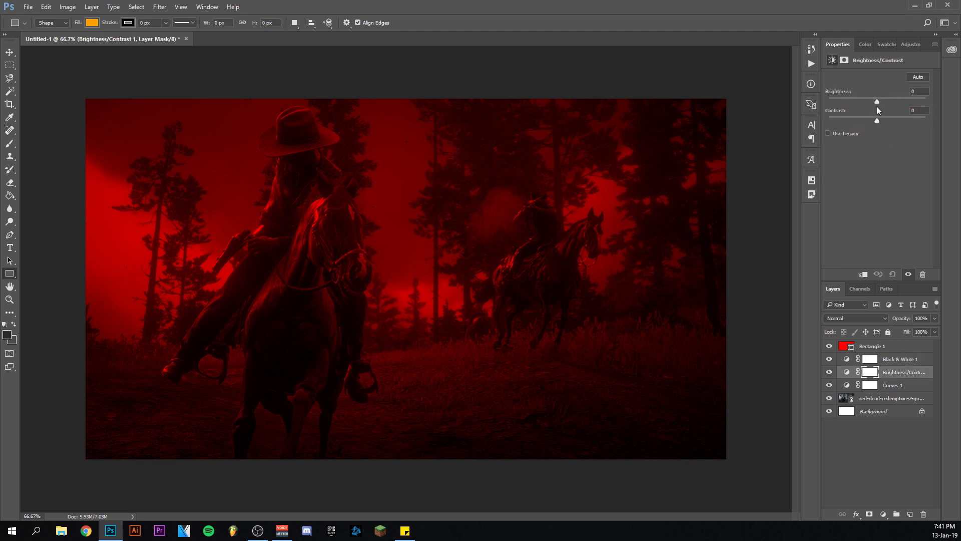
drag(877, 102, 913, 109)
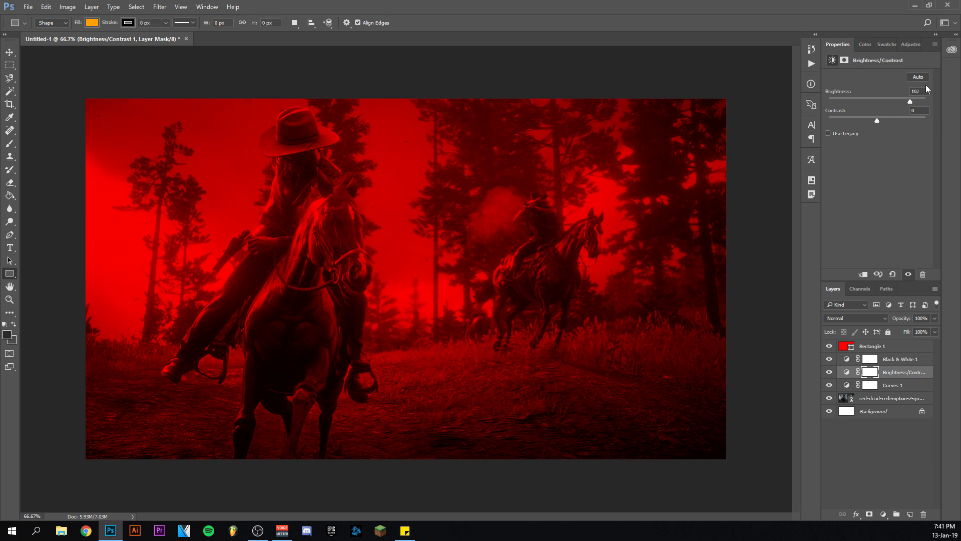
click(927, 90)
scroll(926, 90, up, 1)
scroll(926, 90, down, 9)
scroll(927, 90, up, 10)
drag(876, 122, 913, 126)
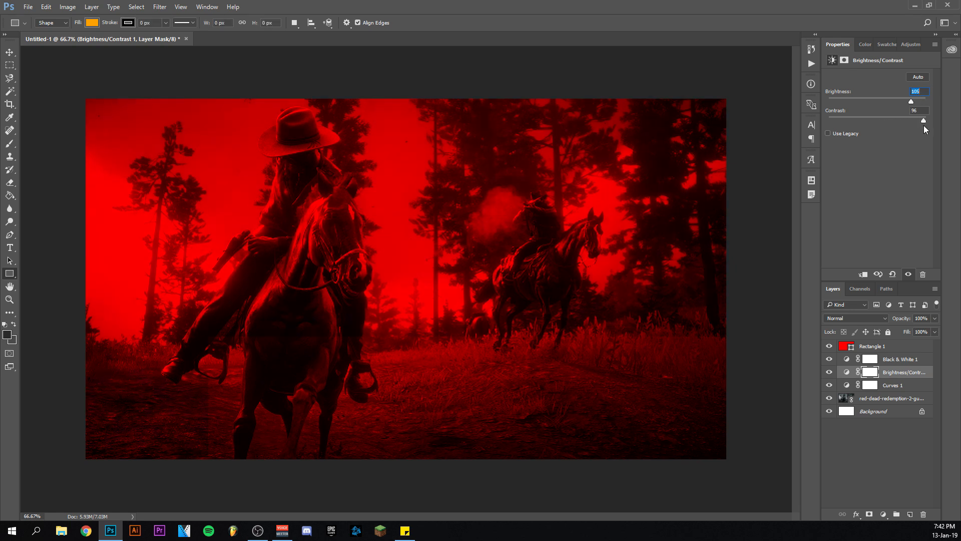
click(926, 111)
scroll(926, 112, down, 4)
- Add a midtone point to the Curves adjustment at about input 136, output 133
click(905, 388)
click(889, 135)
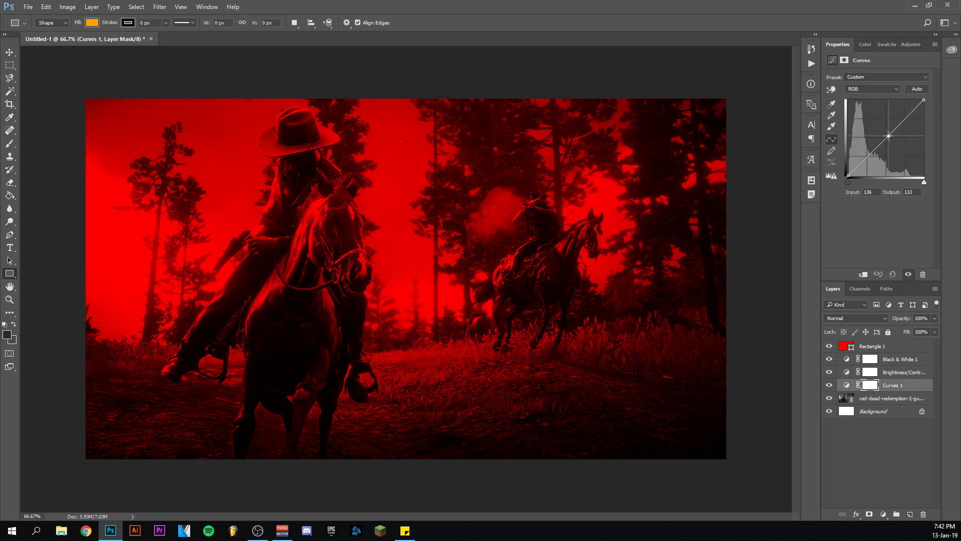
drag(890, 136, 889, 137)
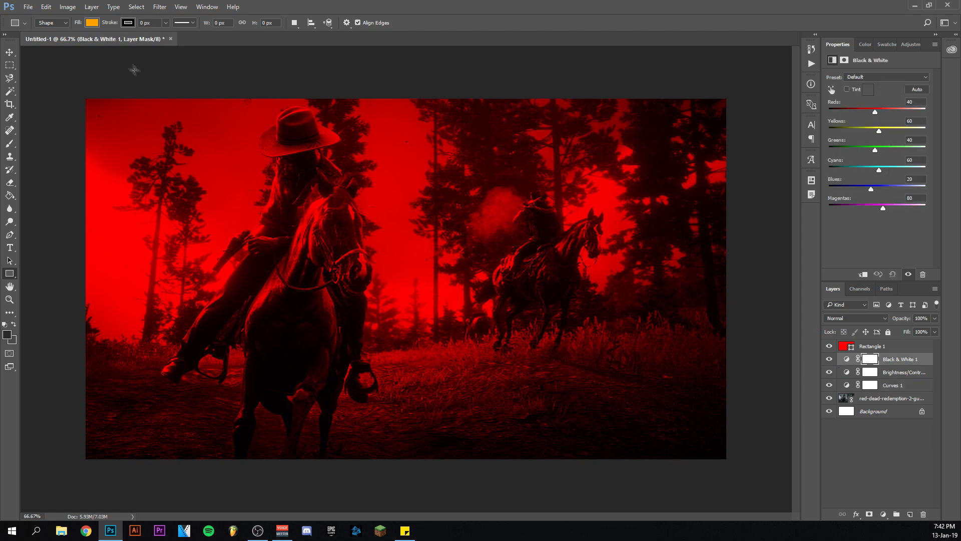
- Place the RDR_2_Arthur_Morgan_Promotional_Cropped image as a linked object and position it at about X 1437 px, Y 544 px
click(26, 6)
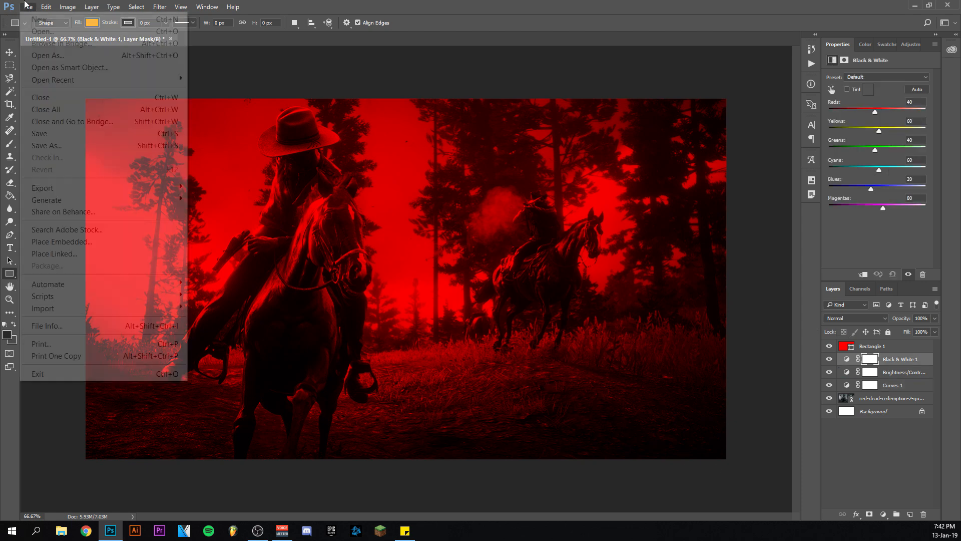
click(71, 253)
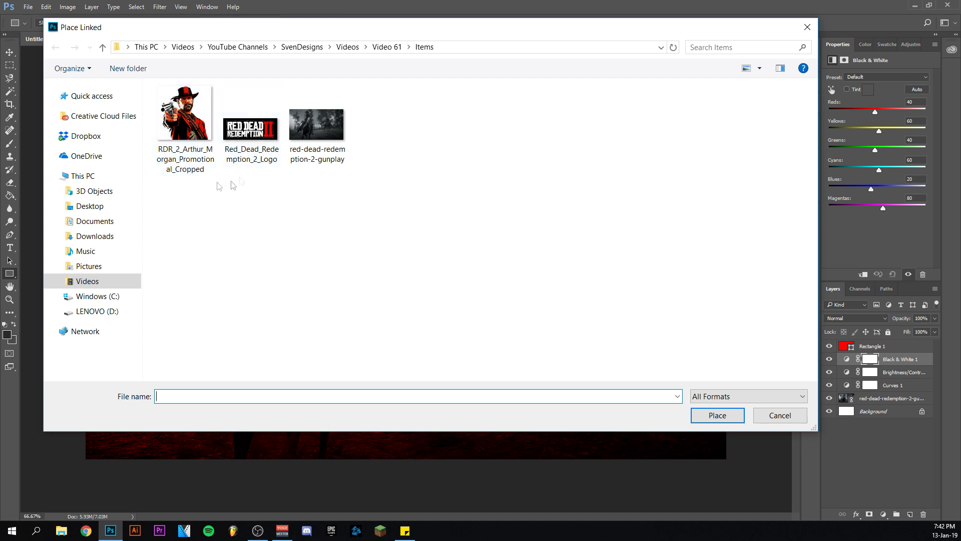
double_click(189, 139)
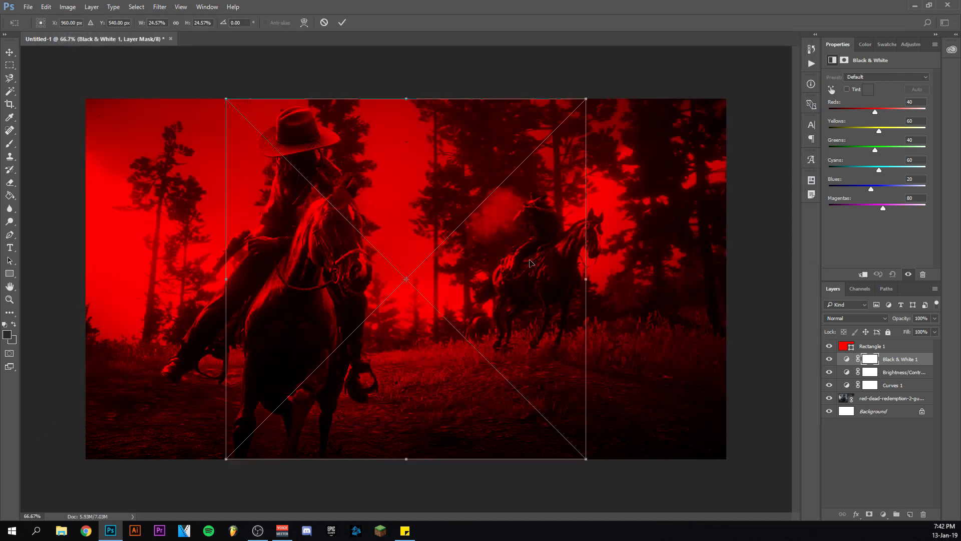
drag(430, 257, 566, 220)
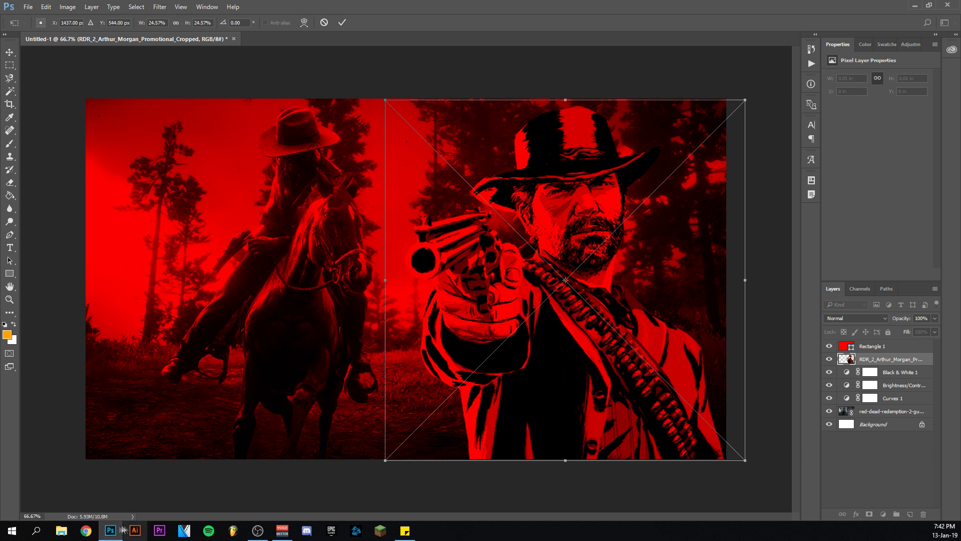
- Scale the character art proportionally to 25% and move its layer above the red Rectangle 1 layer
mouse_move(110, 531)
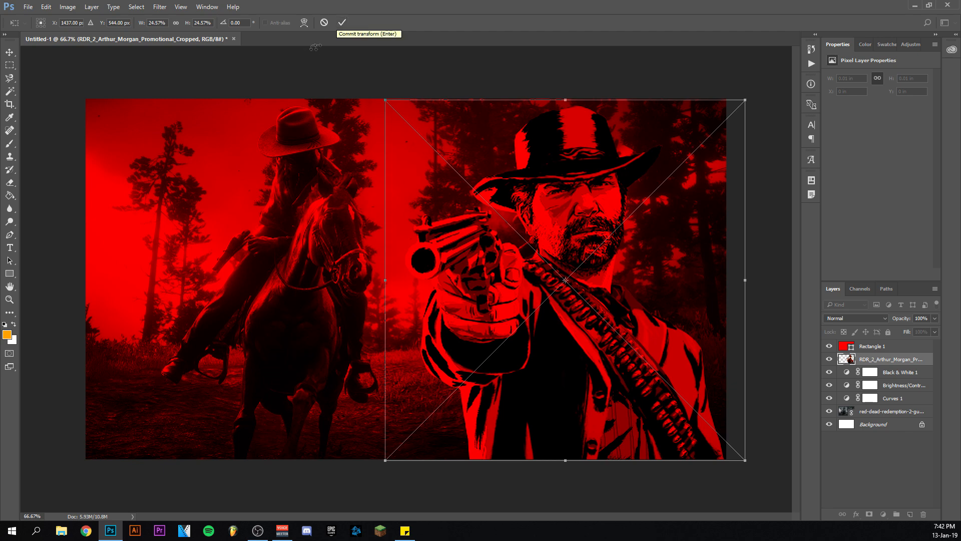
click(202, 22)
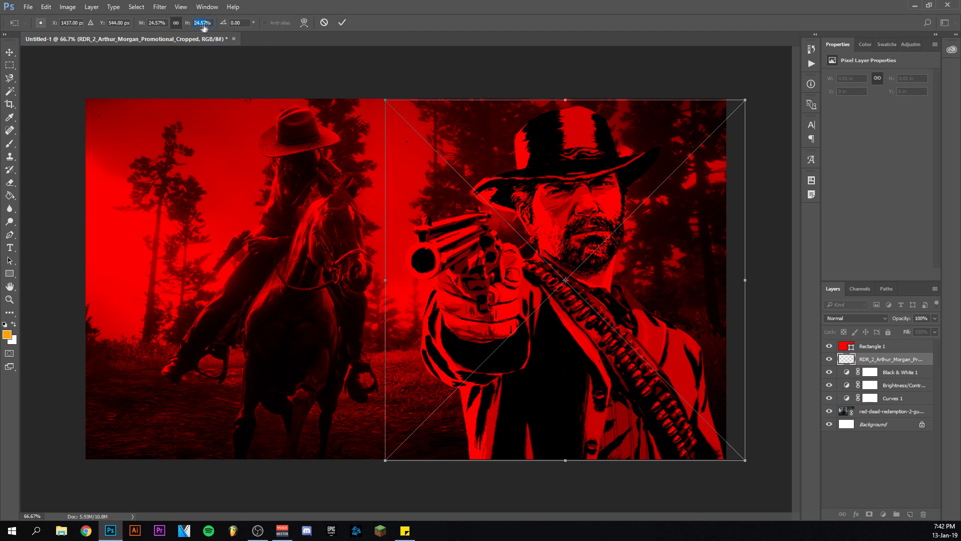
text(25)
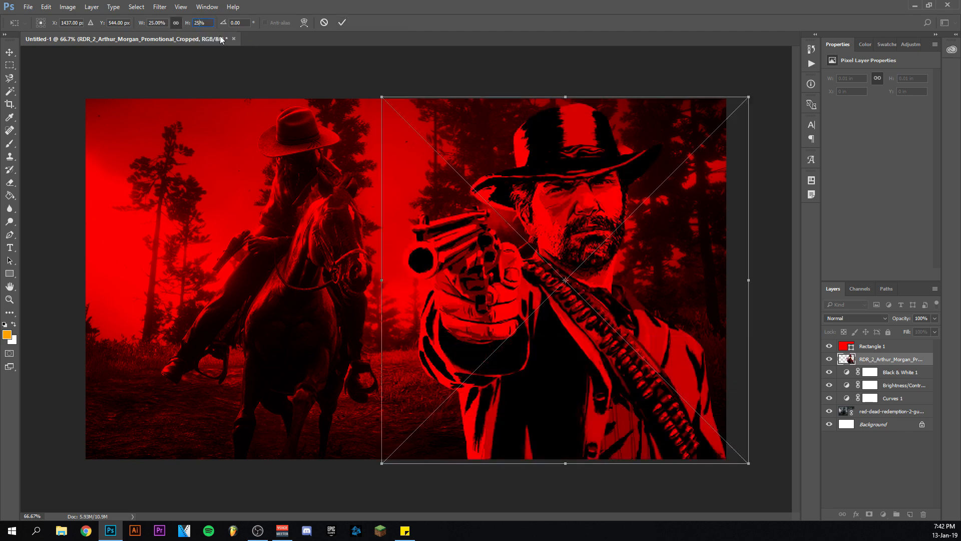
click(342, 26)
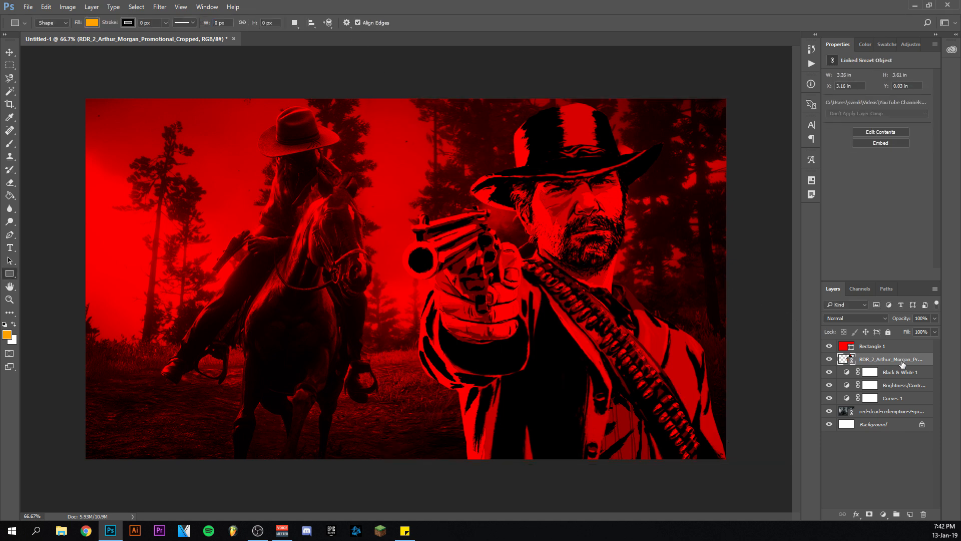
drag(900, 364, 899, 343)
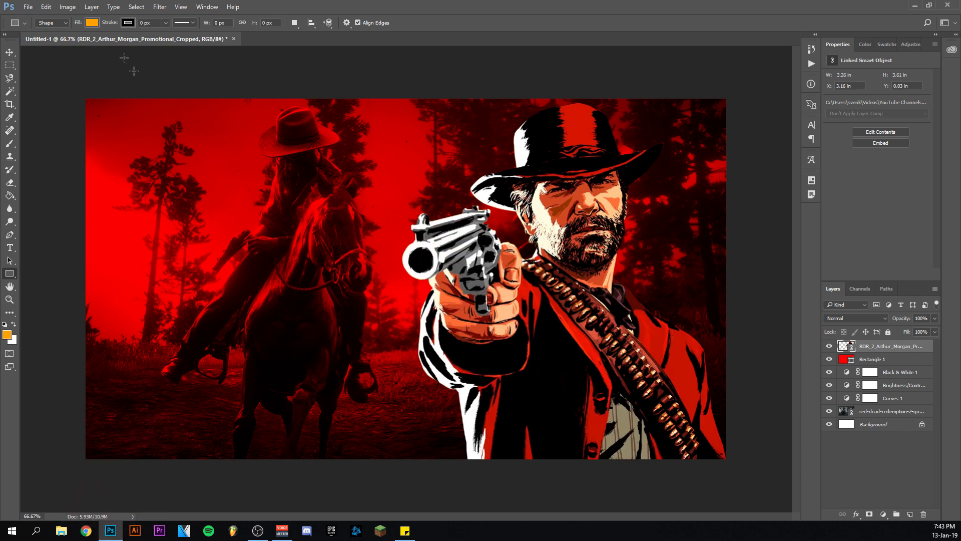
- Add Curves and Brightness/Contrast adjustment layers above the character art layer
click(28, 7)
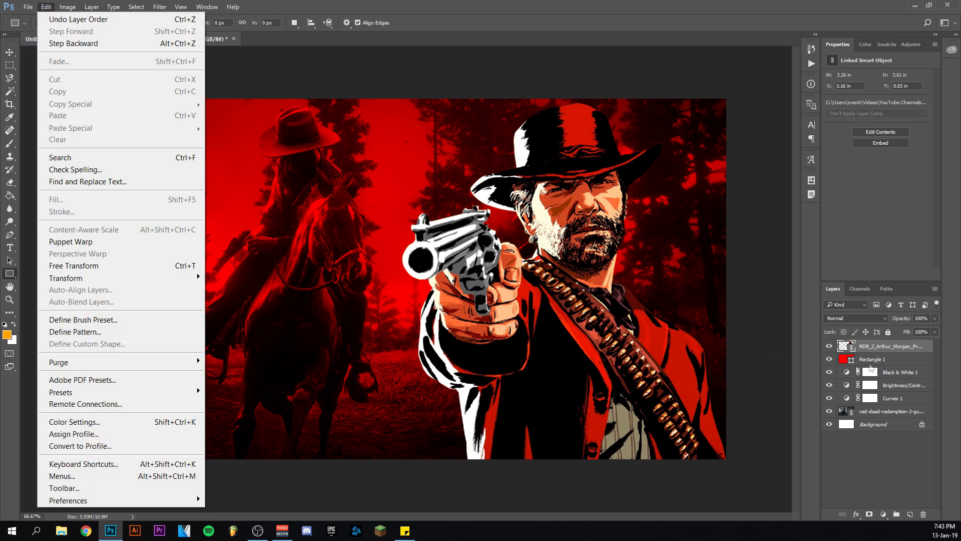
click(907, 340)
click(909, 44)
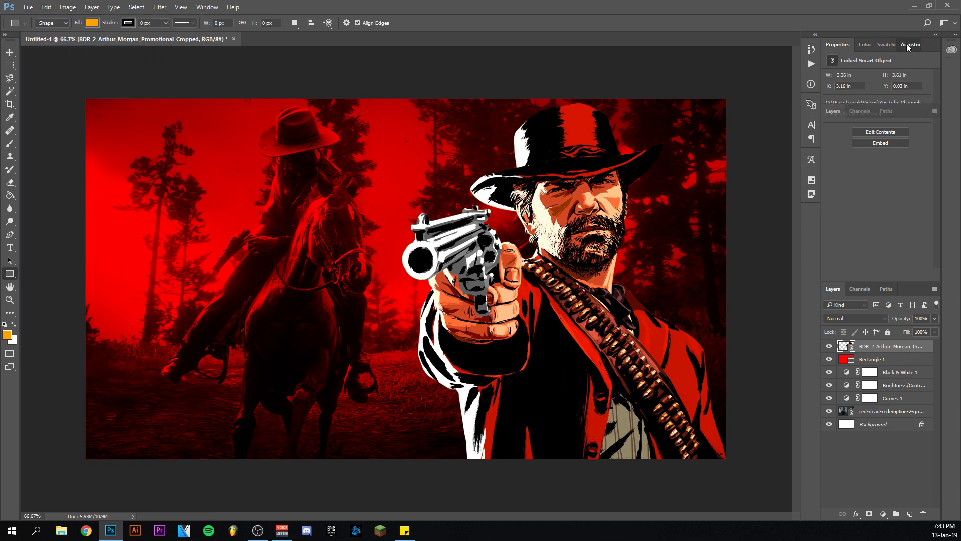
click(875, 63)
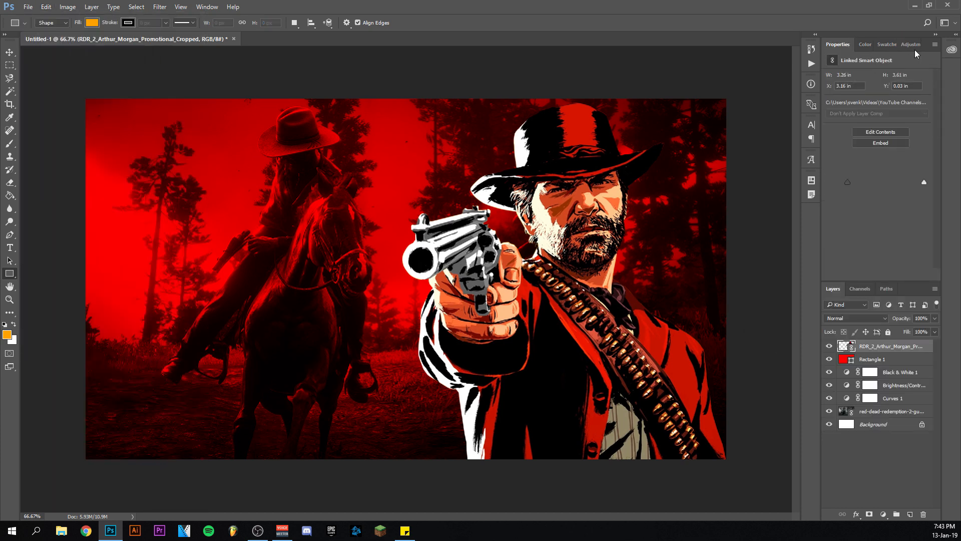
click(915, 46)
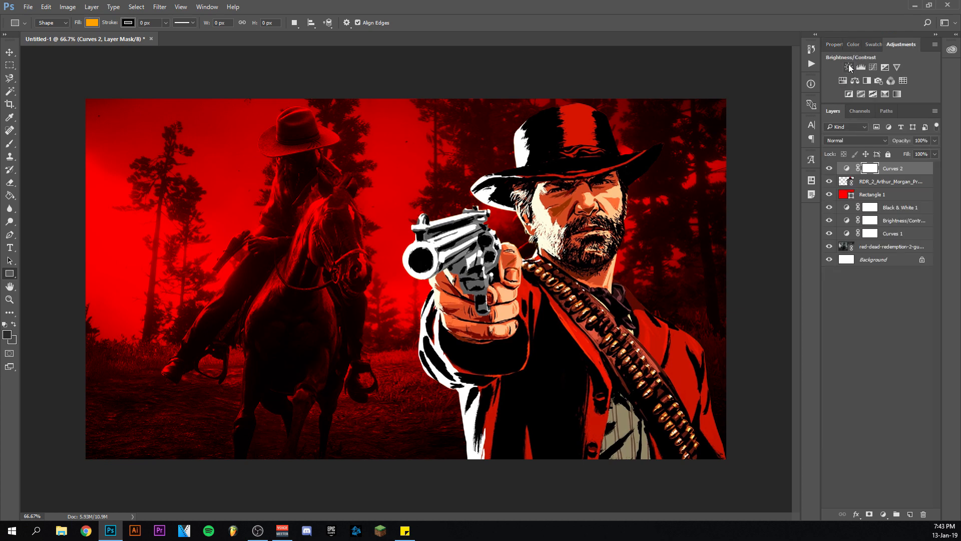
click(848, 67)
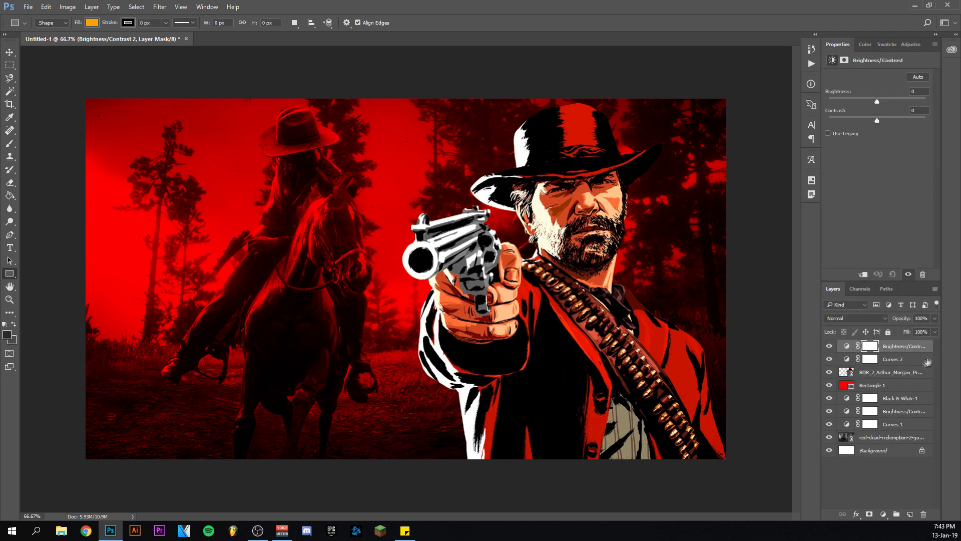
- Clip the new Curves and Brightness/Contrast adjustment layers to the character art layer with a clipping mask
click(906, 361)
click(901, 349)
shift+click(896, 360)
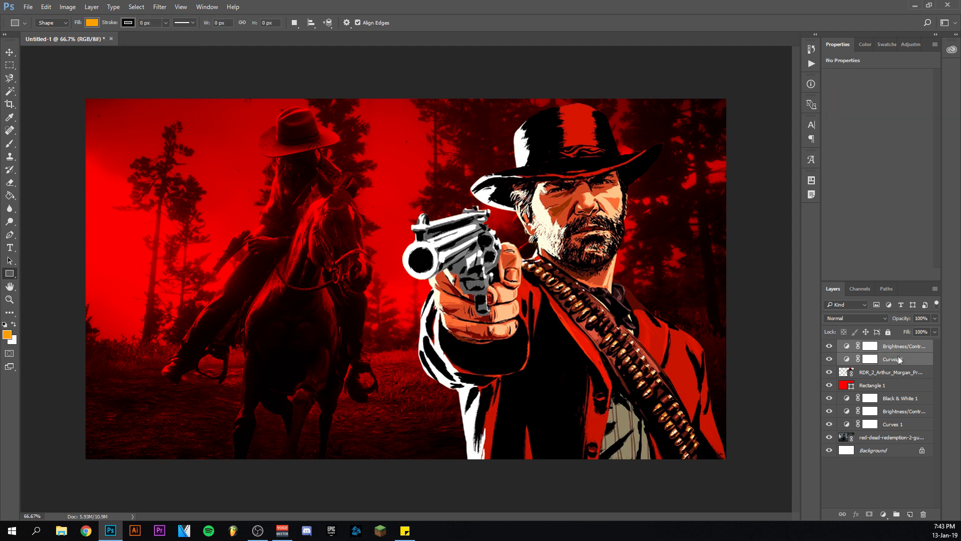
right_click(900, 359)
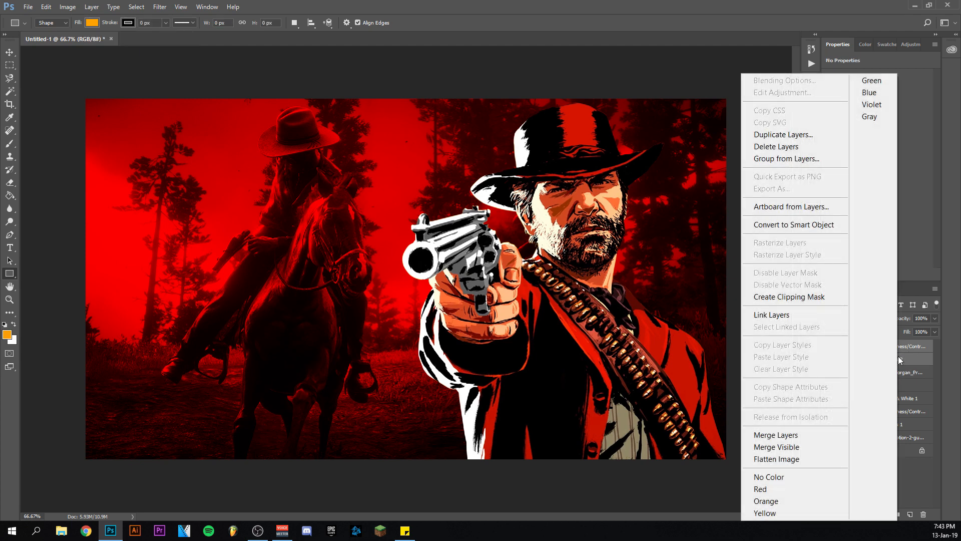
click(811, 298)
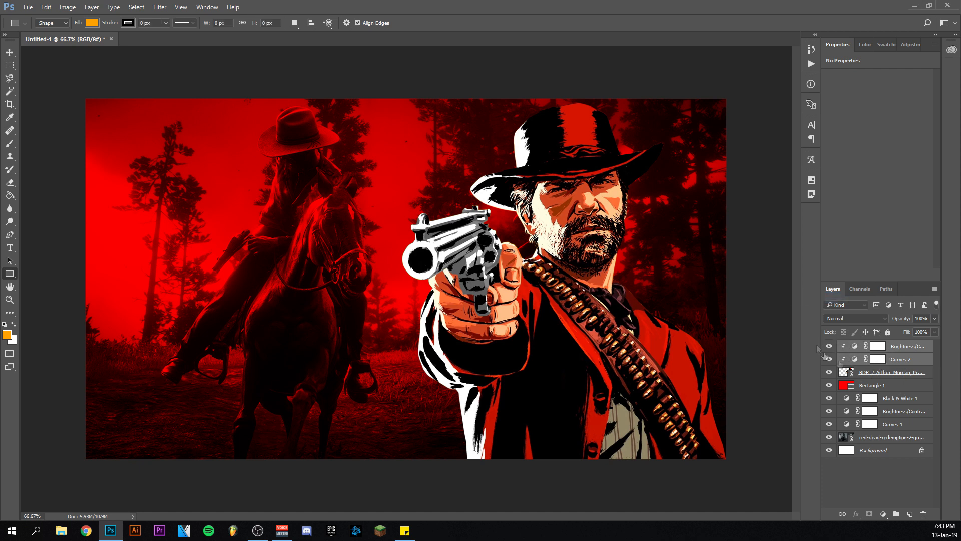
- Set the character's clipped Brightness/Contrast adjustment to brightness 55 and contrast 91
click(872, 374)
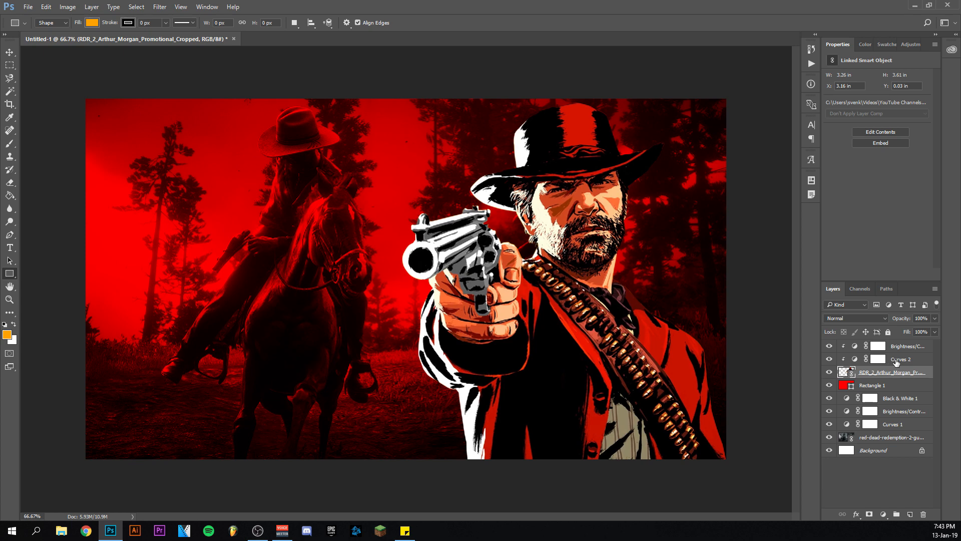
click(896, 361)
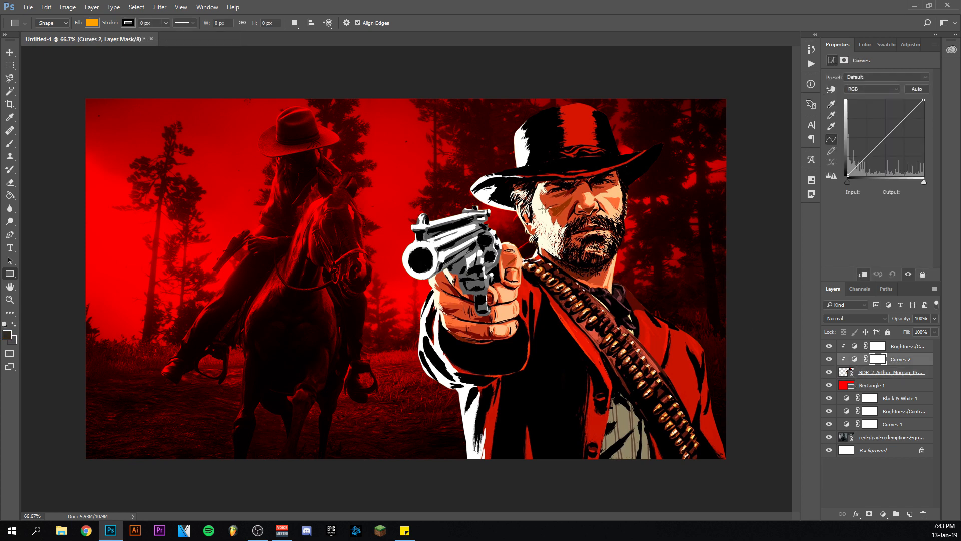
click(905, 348)
drag(878, 101, 897, 107)
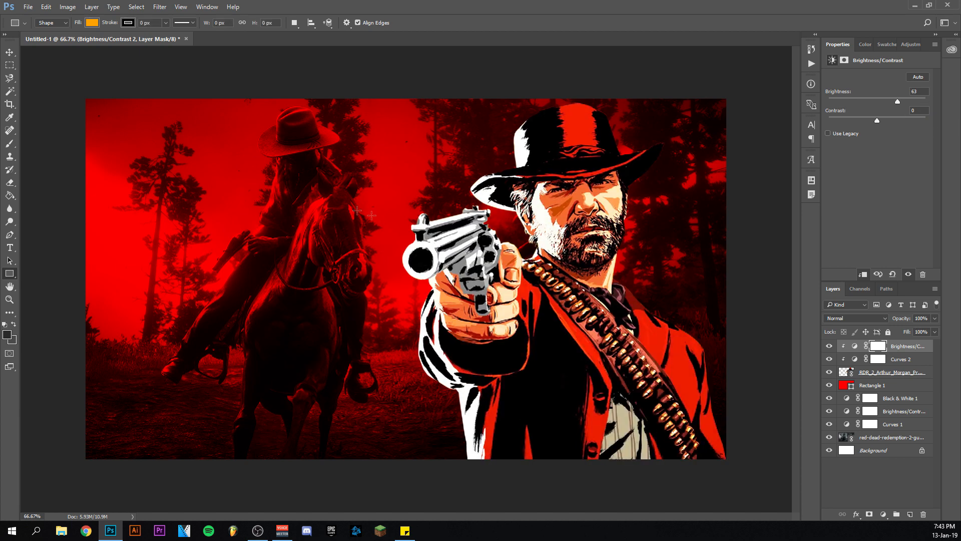
drag(898, 104, 922, 114)
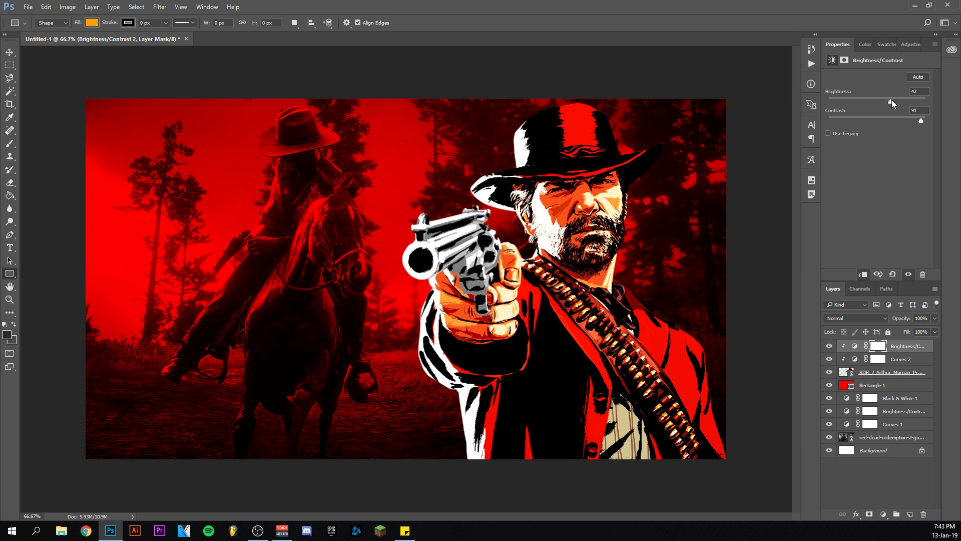
drag(891, 101, 899, 97)
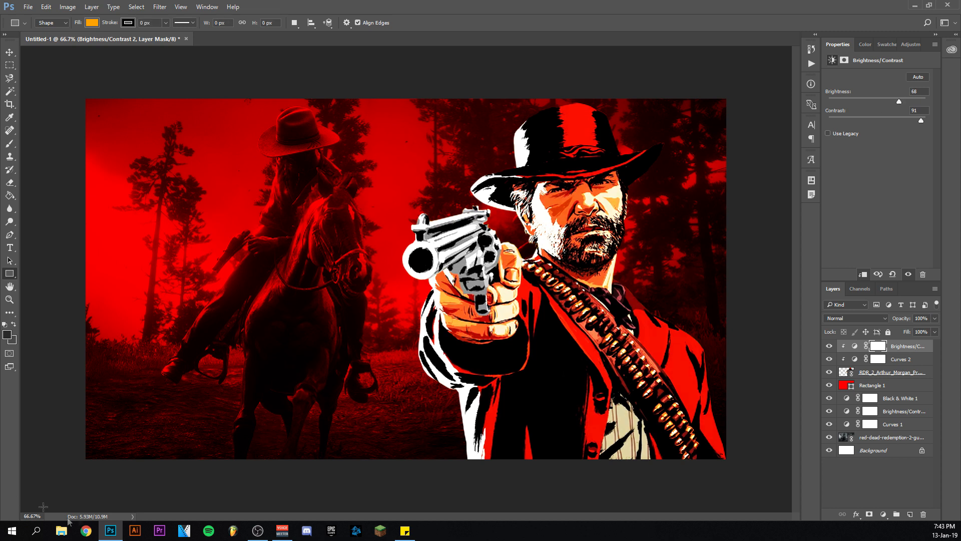
mouse_move(108, 532)
key(BackSpace)
text(1)
key(Return)
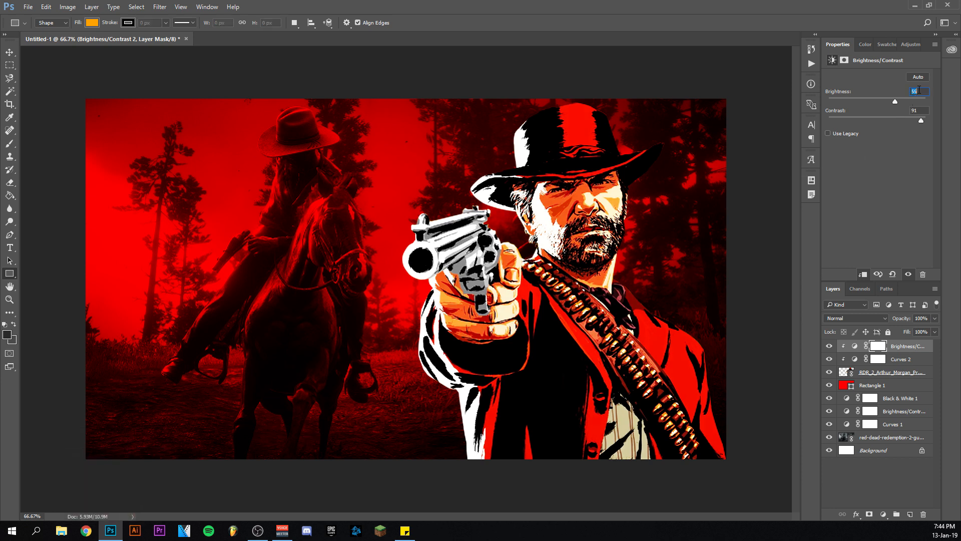
- Darken the character's midtones with a point at about input 113, output 93 on the clipped Curves 2 adjustment
click(897, 359)
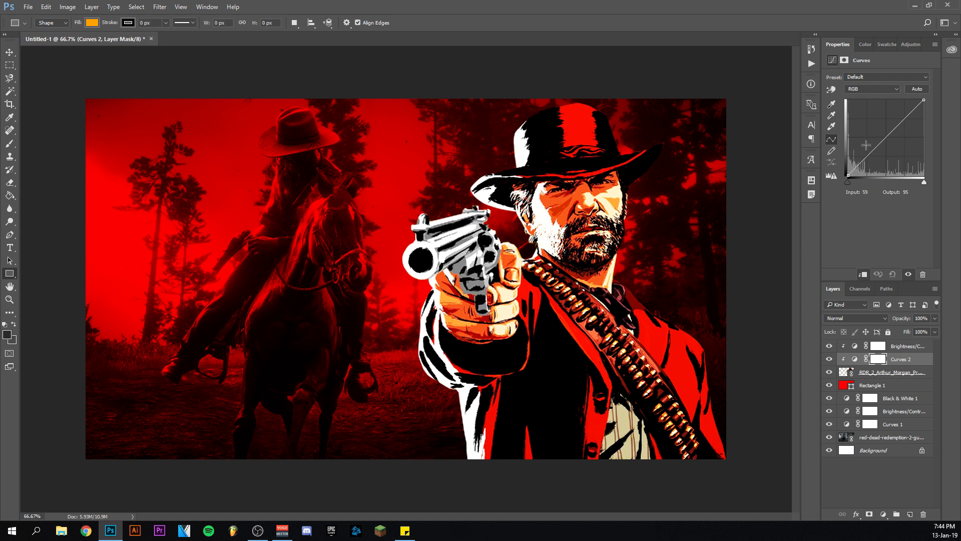
click(882, 141)
drag(882, 141, 883, 148)
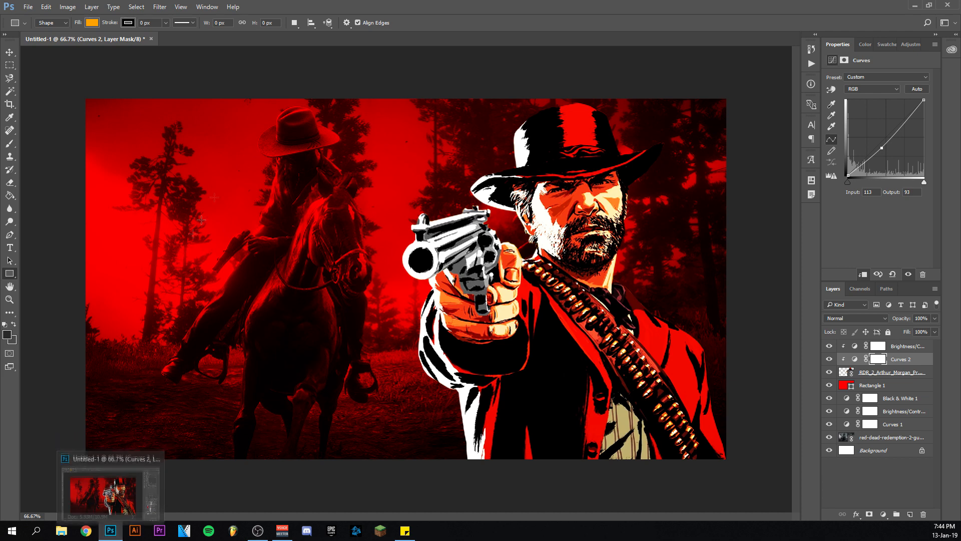
- Place the Red_Dead_Redemption_2_Logo image as a linked object directly above the character art layer
click(28, 7)
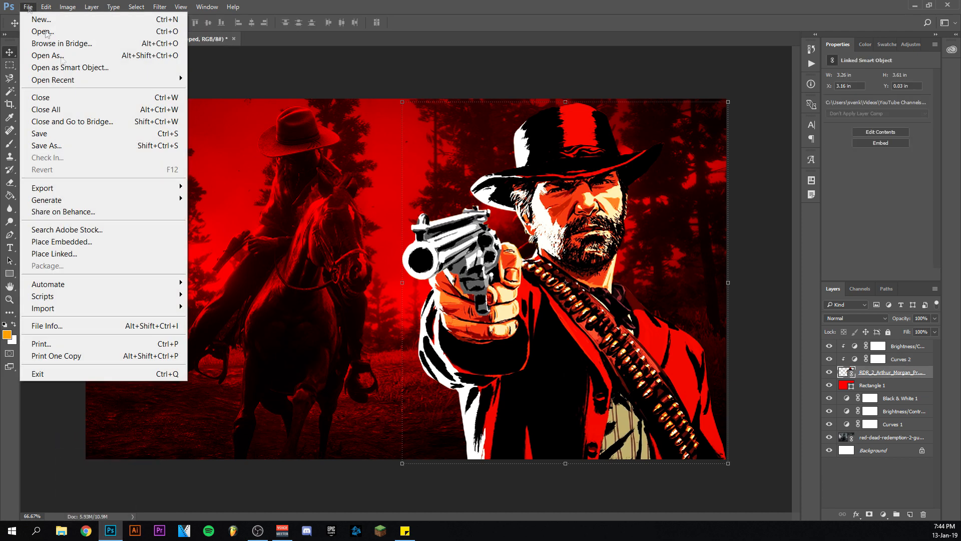
click(151, 254)
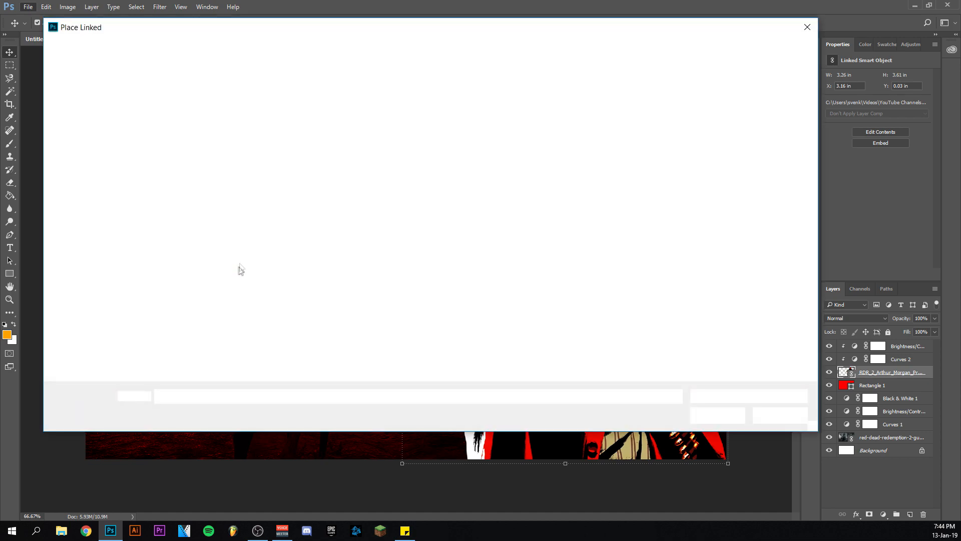
double_click(260, 141)
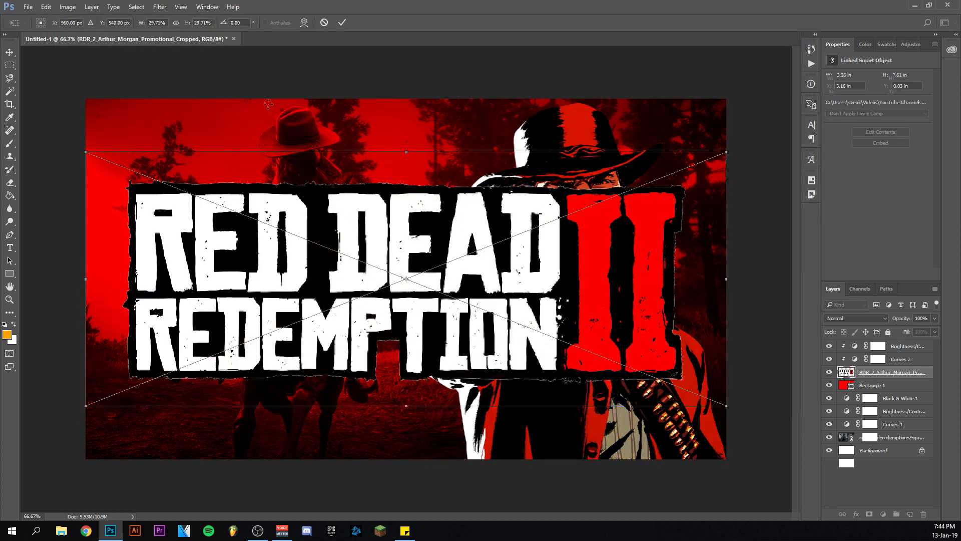
- Shrink the logo proportionally to 15.71% and move it to the upper-left area of the canvas
click(176, 23)
click(209, 24)
scroll(208, 23, down, 7)
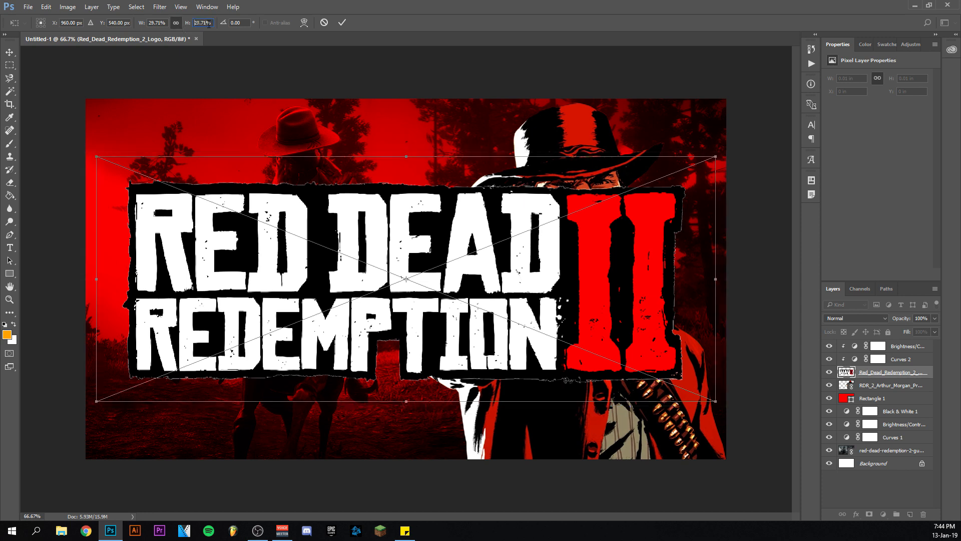
scroll(209, 24, down, 8)
drag(428, 273, 263, 161)
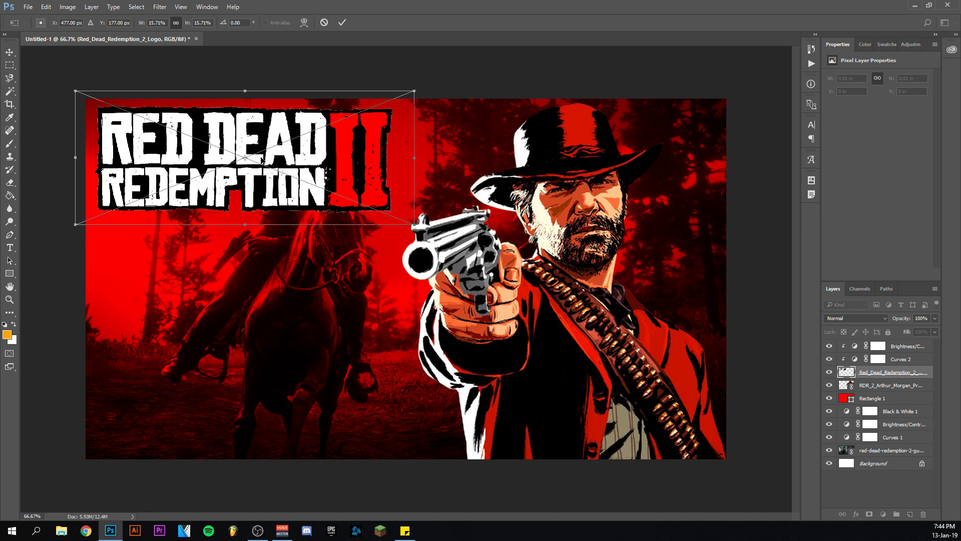
- Nudge the logo slightly down and right to about X 483 px, Y 193.5 px
key(Down)
key(Down)
key(Down)
key(Down)
key(Down)
key(Down)
key(Down)
key(Down)
key(Down)
key(Down)
key(Down)
key(Down)
key(Down)
key(Down)
key(Down)
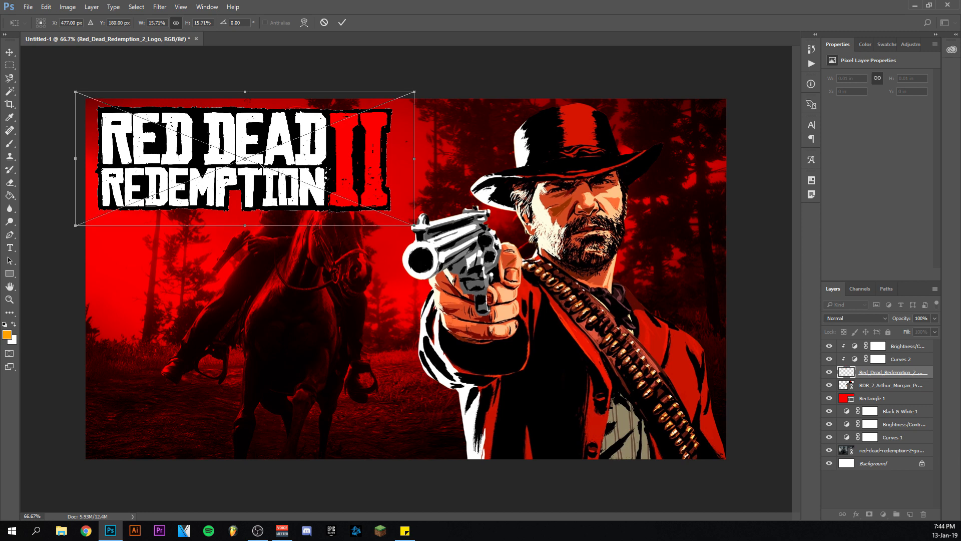
drag(259, 165, 261, 166)
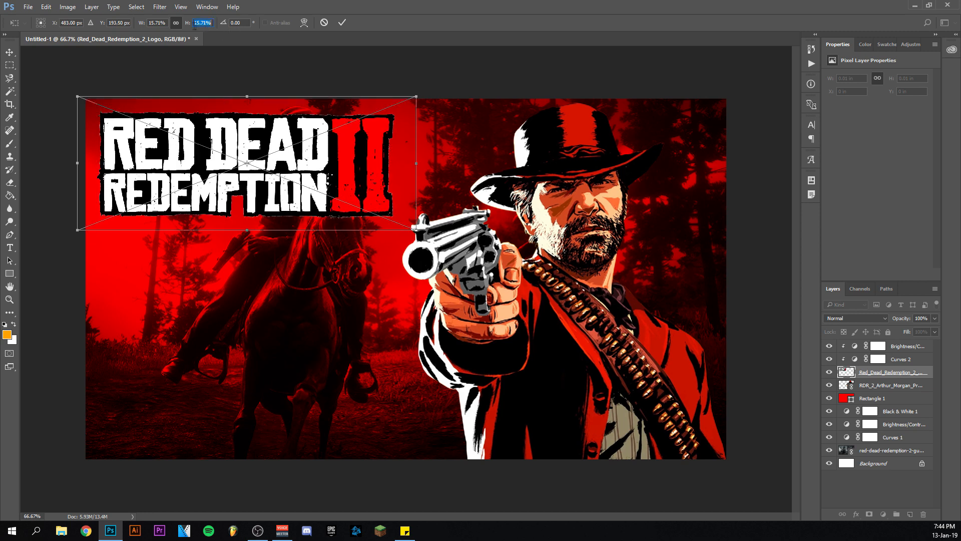
- Enlarge the logo proportionally to 17% and reposition it at about X 492 px, Y 200.67 px
text(16)
key(Return)
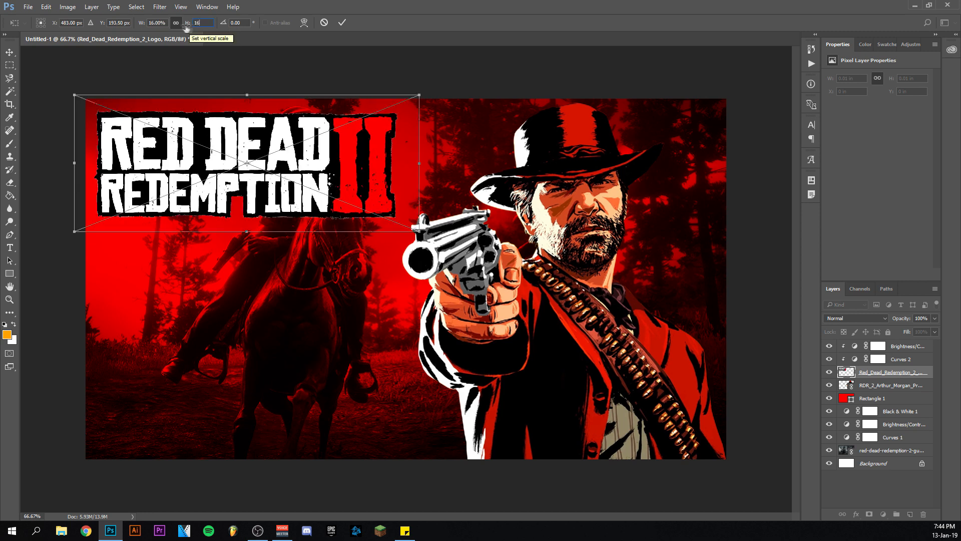
drag(327, 164, 330, 167)
mouse_move(114, 534)
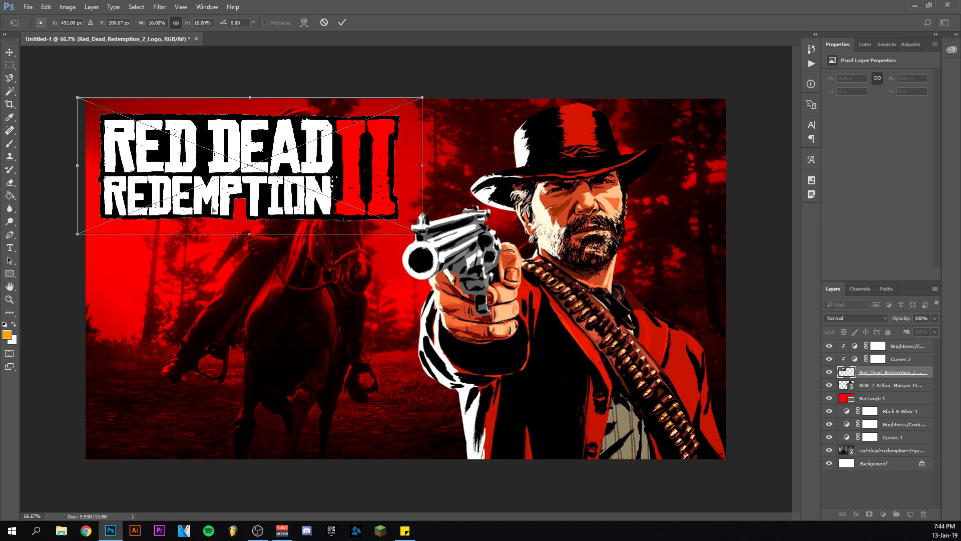
click(199, 22)
scroll(199, 22, up, 1)
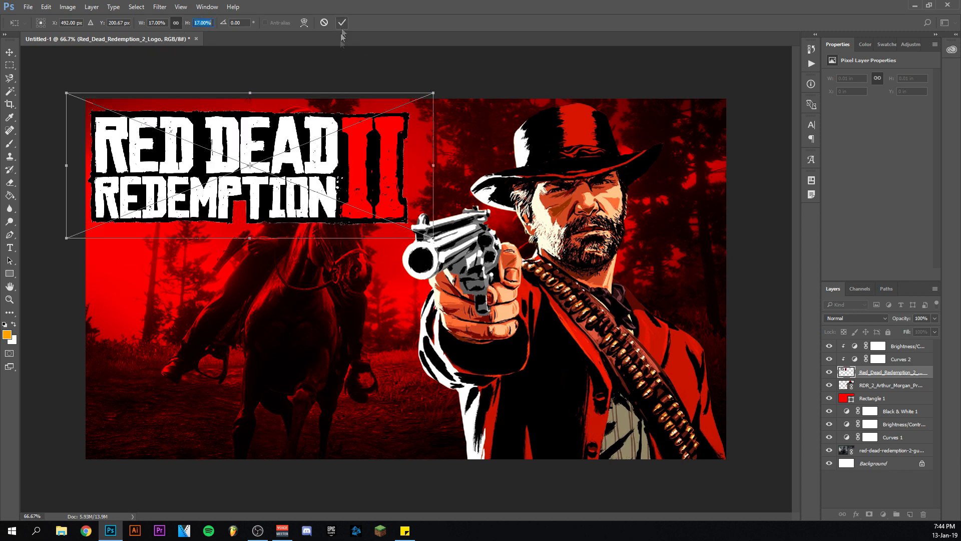
- Move the logo to about X 510 px, Y 197.67 px and scale it proportionally to 16.5%
drag(317, 173, 324, 172)
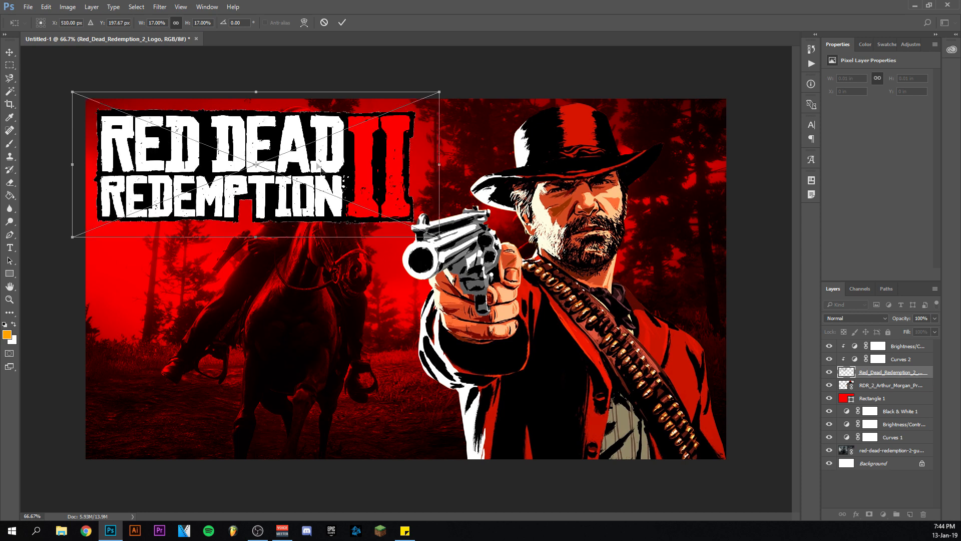
click(208, 22)
text(16.5)
key(Return)
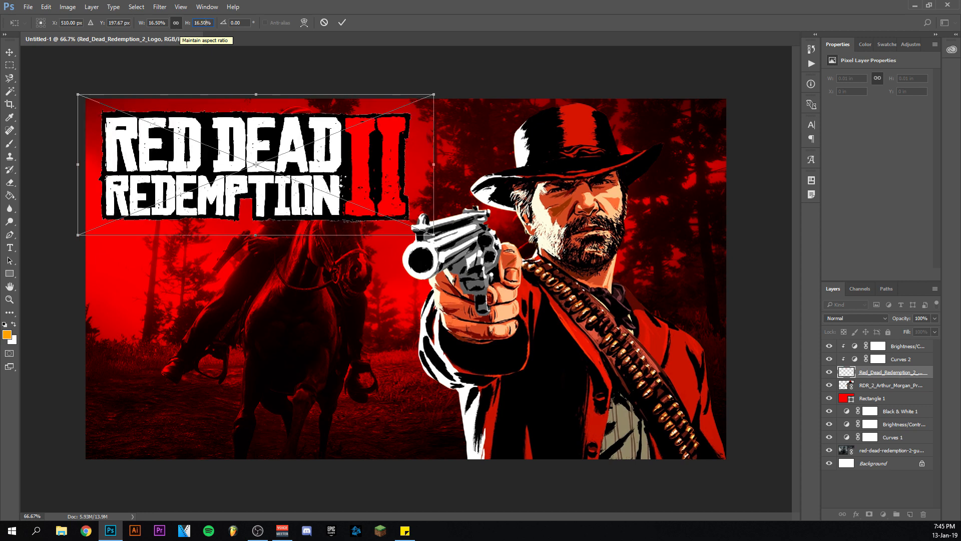
- Fine-tune the logo's position in the upper-left corner of the canvas to X 0.13 in, Y 0.12 in and commit the placement
drag(322, 167, 321, 161)
key(Down)
key(Down)
key(Right)
key(Down)
key(Return)
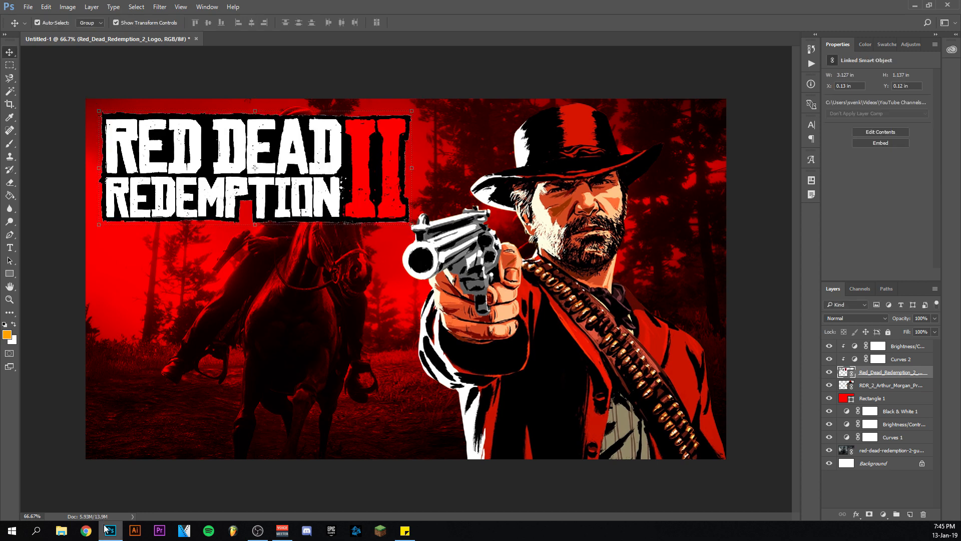
- Add a "PART 1" text layer in the lower-left area of the artwork and set its size to 50 pt
mouse_move(105, 529)
click(10, 247)
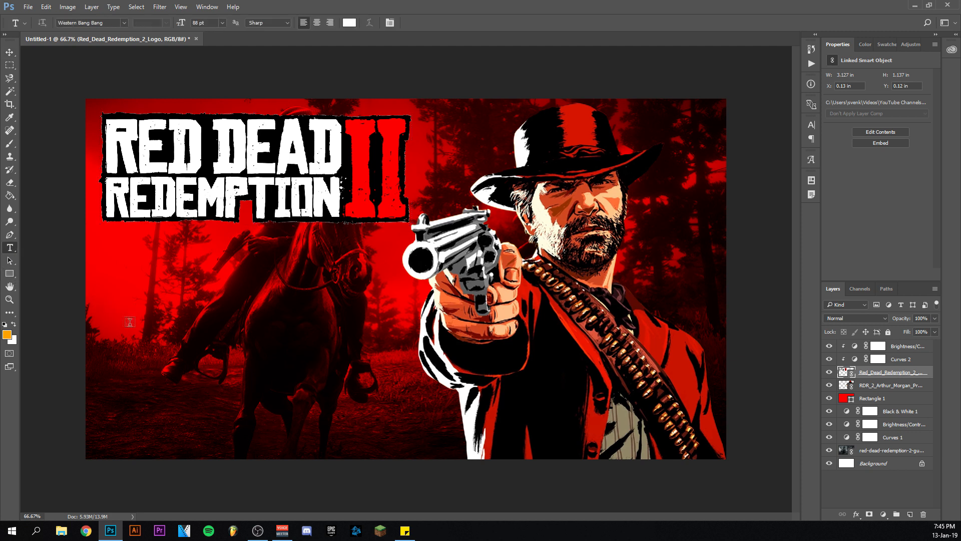
click(124, 376)
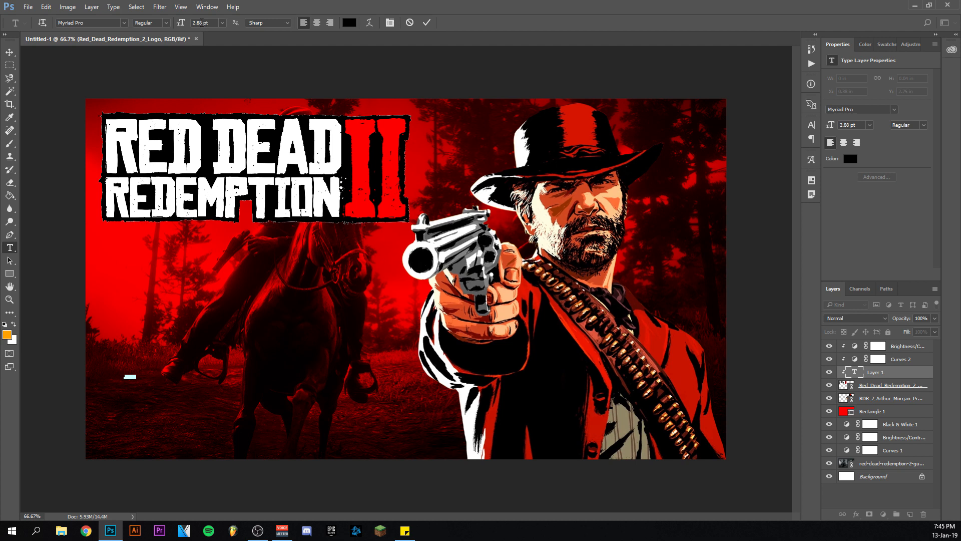
text(50)
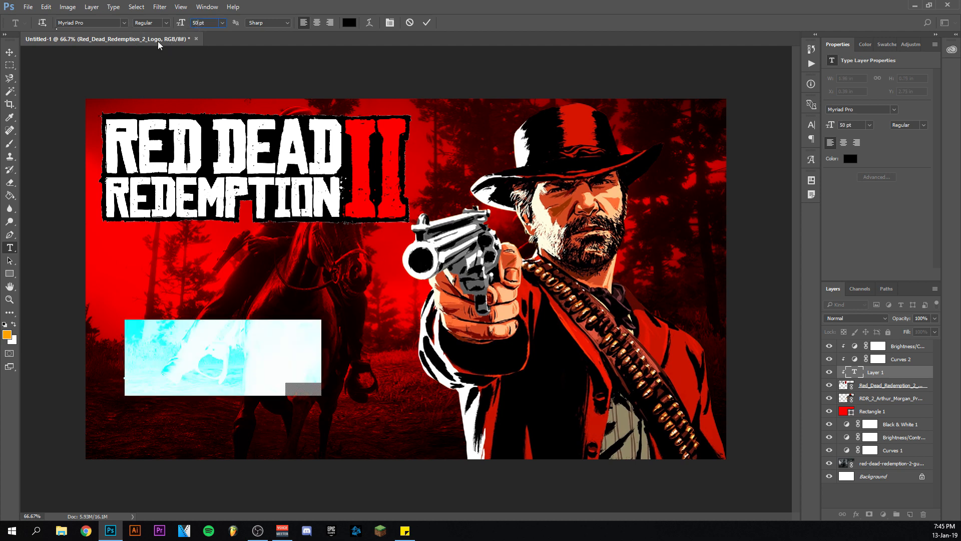
- Try the Another Danger - Demo font on the PART 1 text
click(124, 24)
click(125, 24)
click(124, 24)
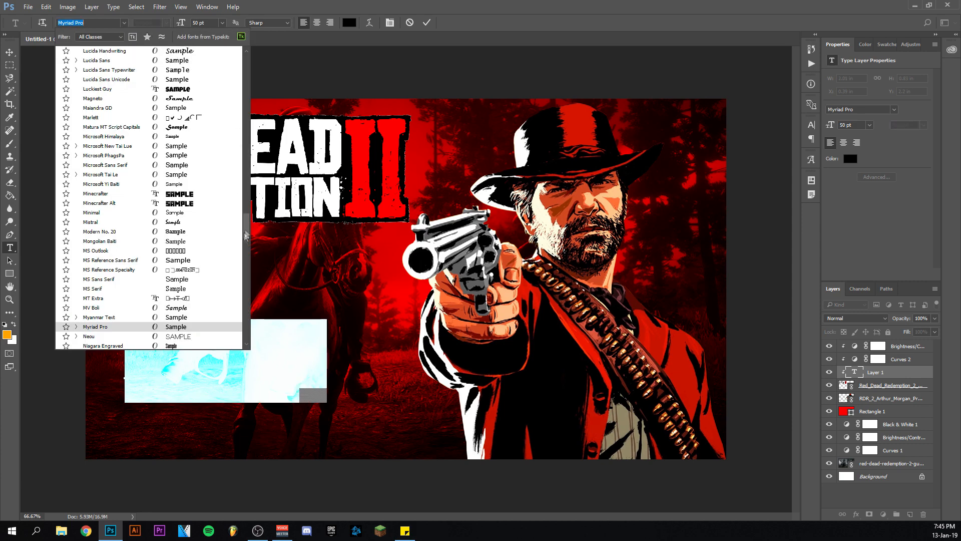
drag(246, 232, 250, 188)
drag(249, 148, 247, 106)
scroll(204, 134, up, 5)
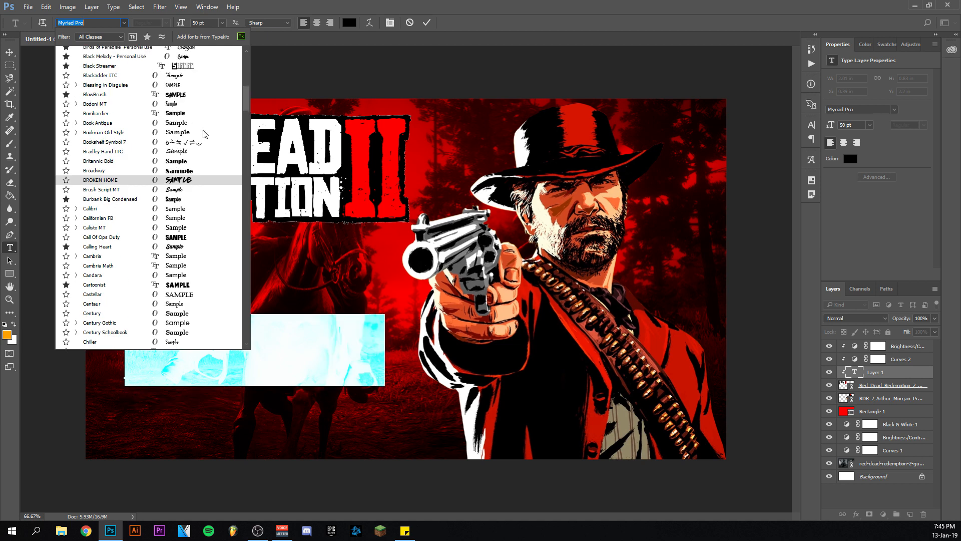
scroll(196, 170, up, 5)
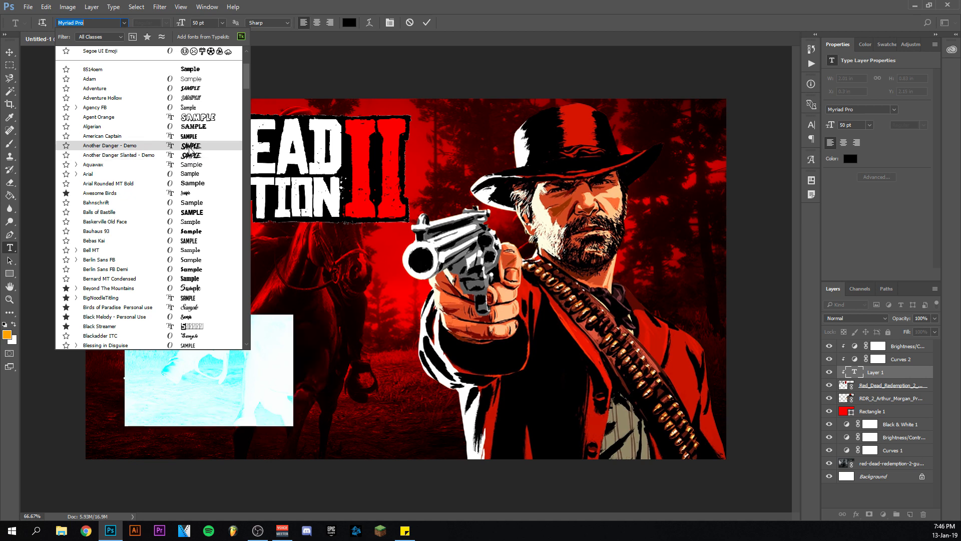
click(192, 145)
- Change the text font to Western Bang Bang, restore the 1 after PART, and deselect the text layer
click(124, 23)
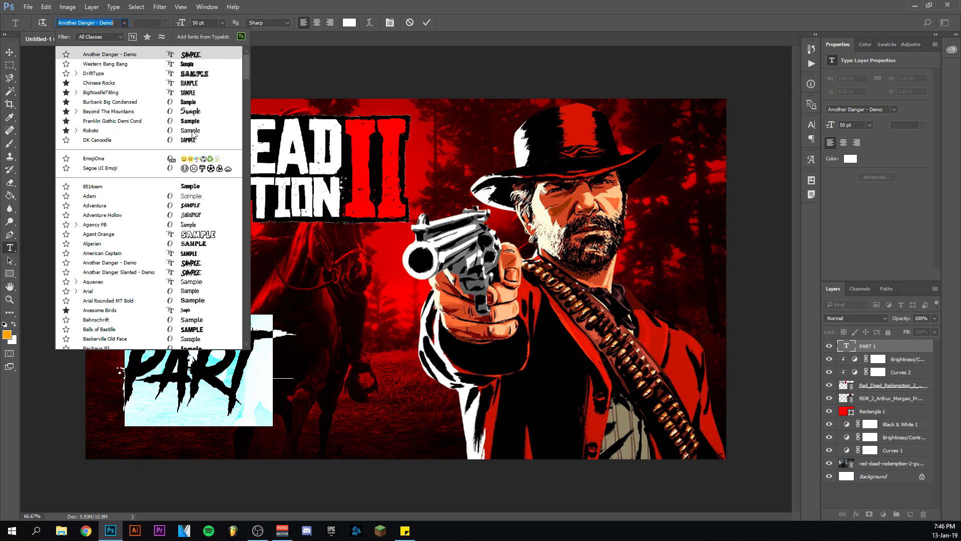
click(185, 66)
key(ctrl+z)
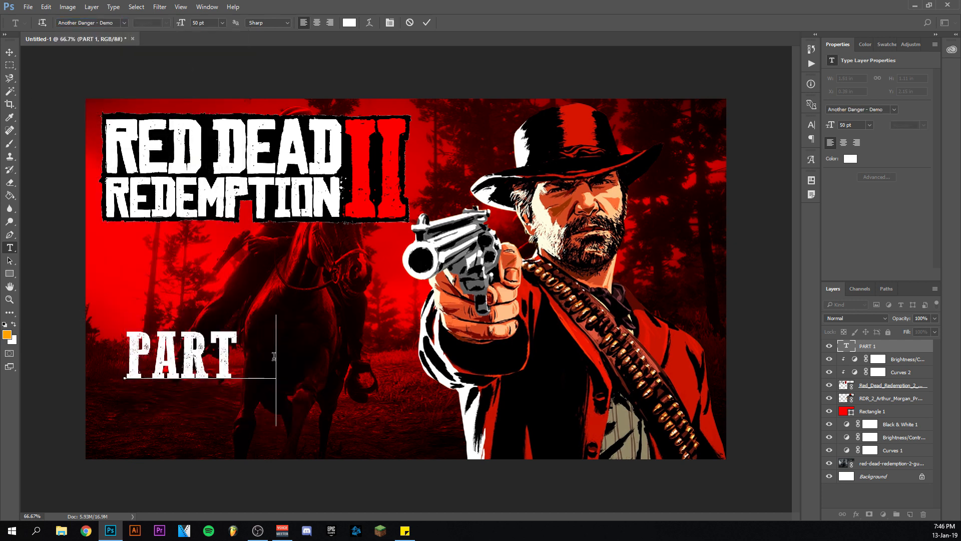
key(ctrl+z)
text(1)
drag(284, 359, 125, 83)
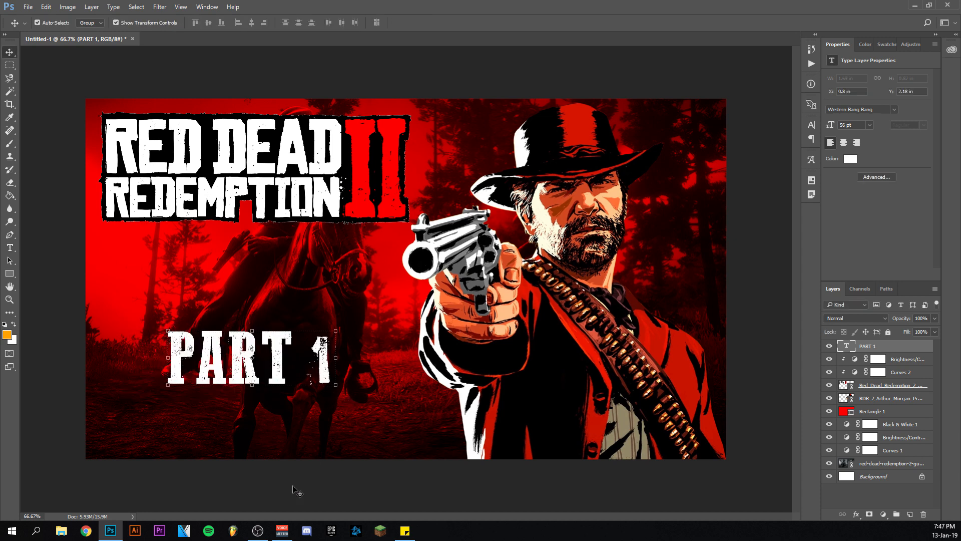
key(v)
click(318, 498)
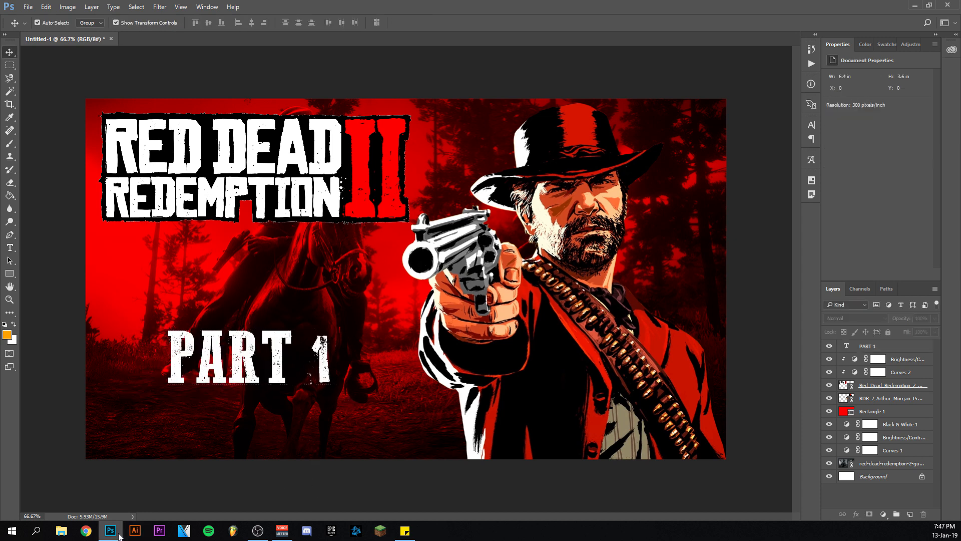
- Enlarge the PART 1 text to 75 pt and commit the edit
mouse_move(119, 536)
click(10, 248)
triple_click(306, 365)
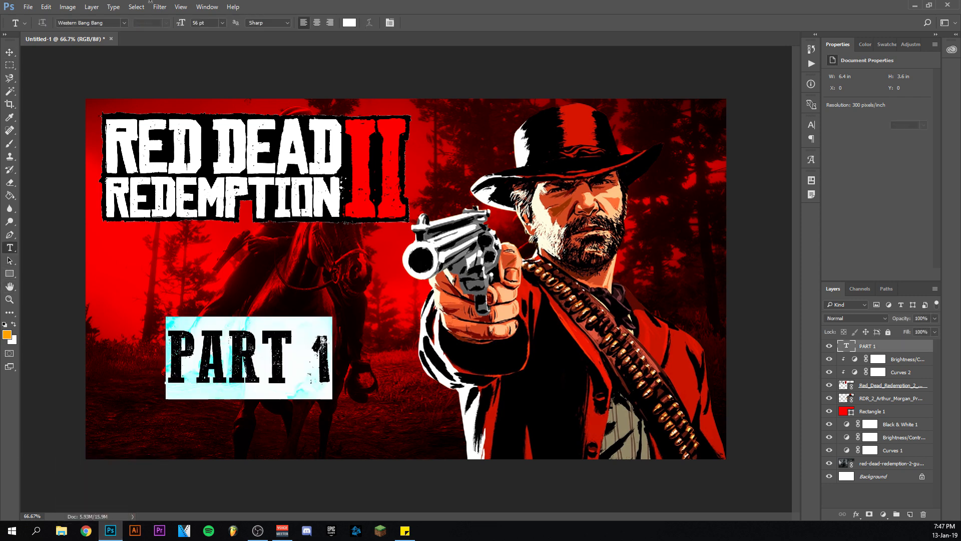
click(193, 26)
scroll(193, 27, up, 4)
scroll(193, 26, up, 10)
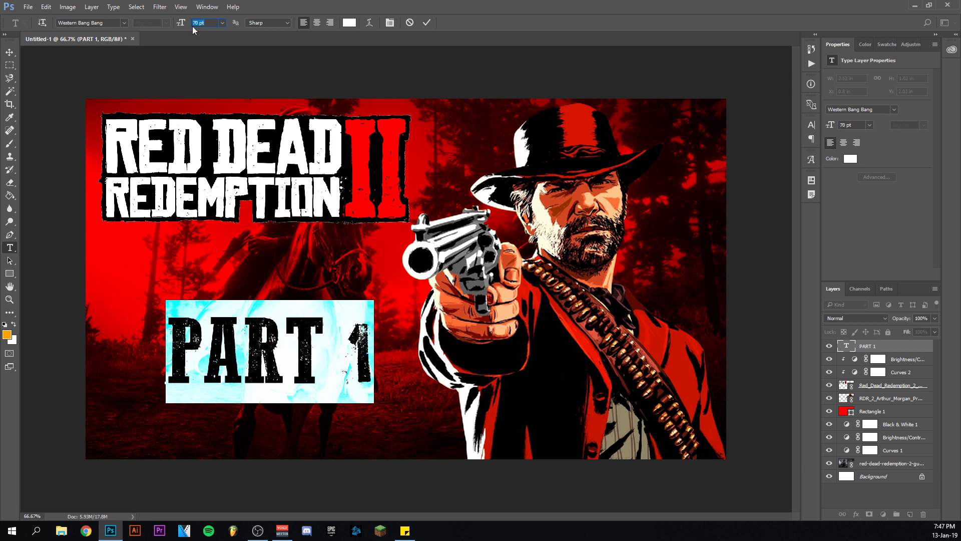
scroll(193, 26, up, 5)
click(429, 24)
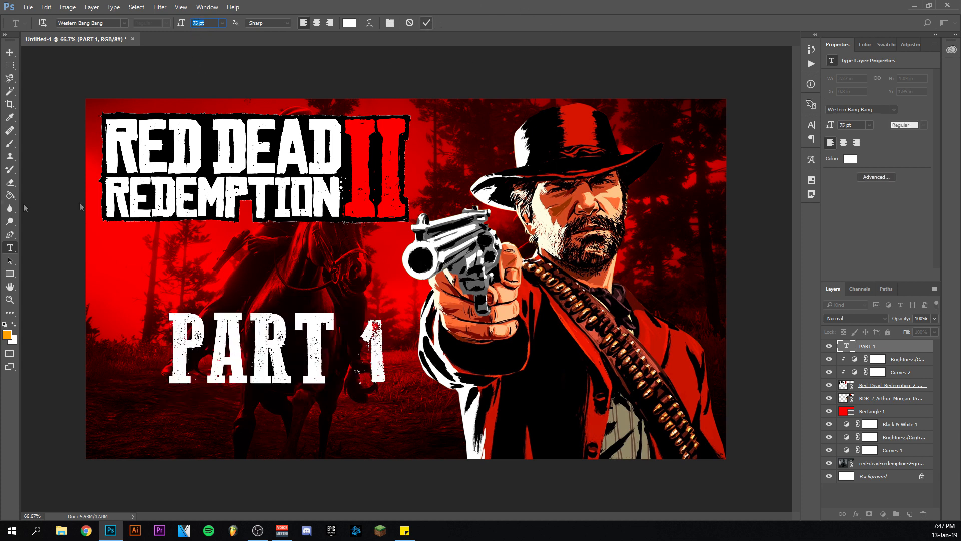
- Nudge the PART 1 text left and up to about X 0.46 in, Y 1.9 in
click(11, 53)
key(Left)
key(Left)
key(Left)
key(Left)
key(Left)
key(Left)
key(Left)
key(Left)
key(Left)
key(Left)
key(Left)
key(Left)
key(Left)
key(Left)
key(Left)
key(Left)
key(Left)
key(Left)
key(Left)
key(Left)
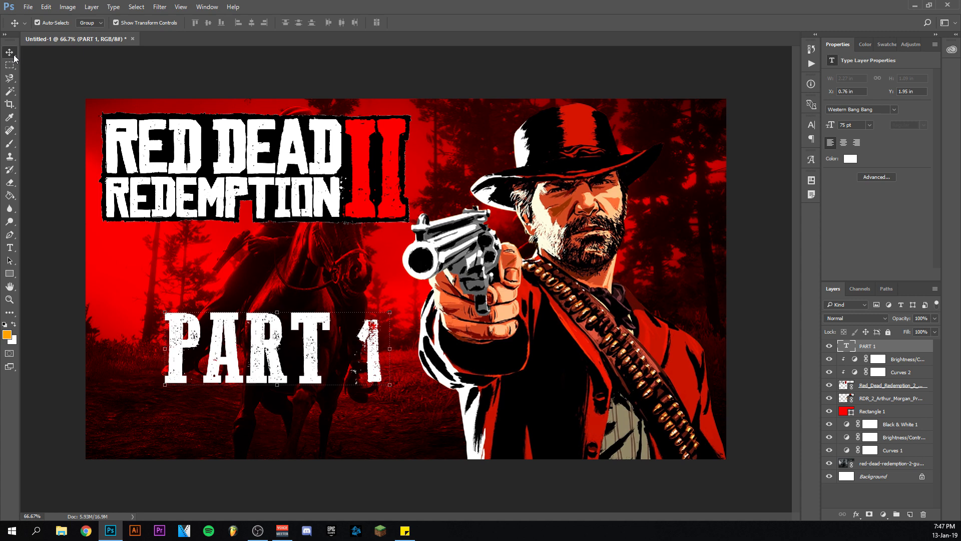
key(Left)
key(Left)
key(Left)
key(Left)
key(Left)
key(Left)
key(Left)
key(Left)
key(Left)
key(Left)
key(Left)
key(Left)
key(Left)
key(Left)
key(Left)
key(Left)
key(Left)
key(Left)
key(Left)
key(Left)
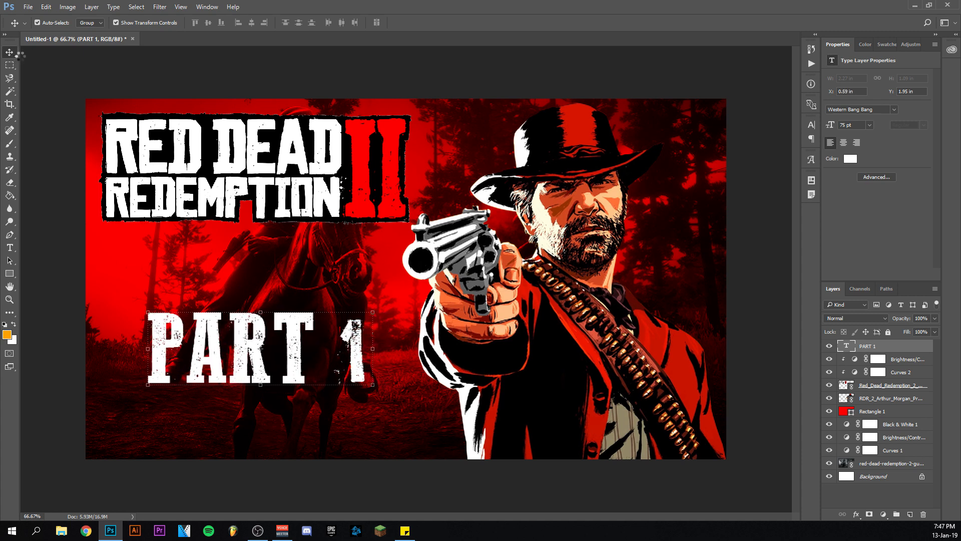
key(Left)
key(Left)
key(Up)
key(Up)
key(Up)
key(Up)
key(Up)
key(Up)
key(Up)
key(Up)
key(Up)
key(Up)
key(Up)
key(Up)
key(Up)
key(Up)
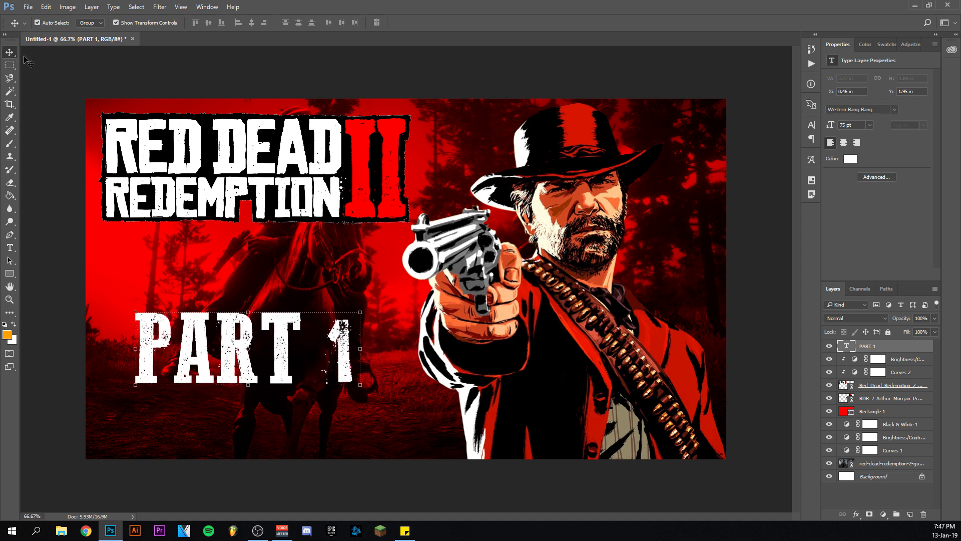
- Try the PART 1 text at 90 pt, repositioned to about X 0.31 in, Y 1.74 in
key(t)
drag(142, 340, 355, 350)
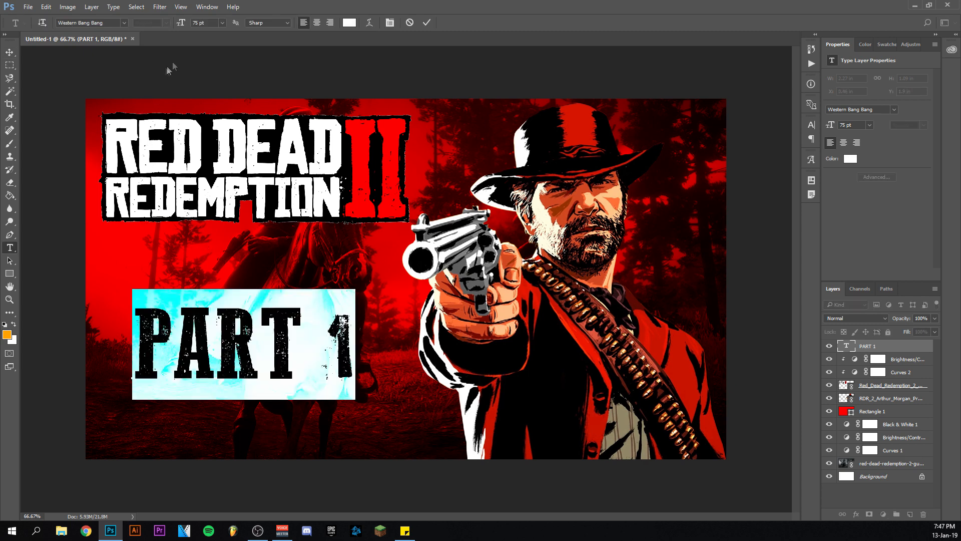
scroll(198, 23, up, 14)
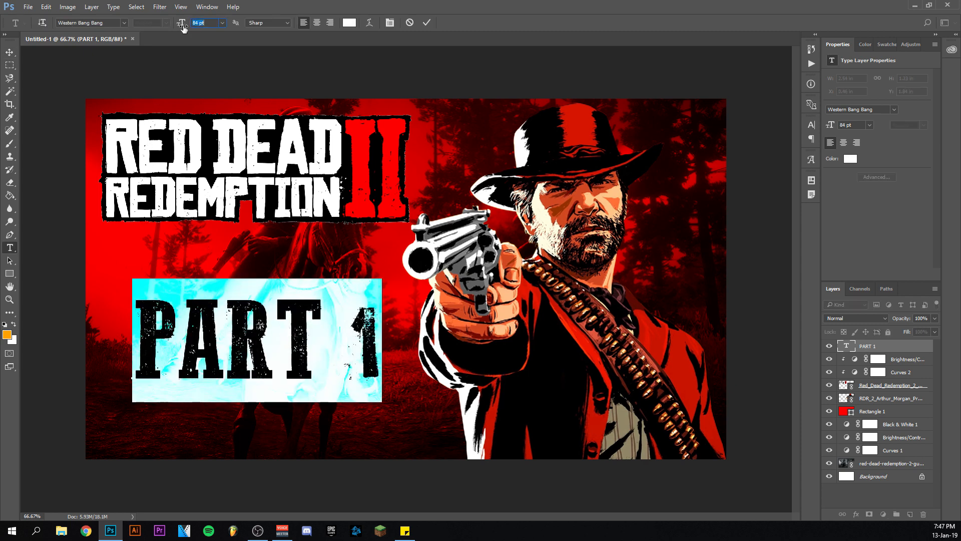
scroll(222, 22, up, 1)
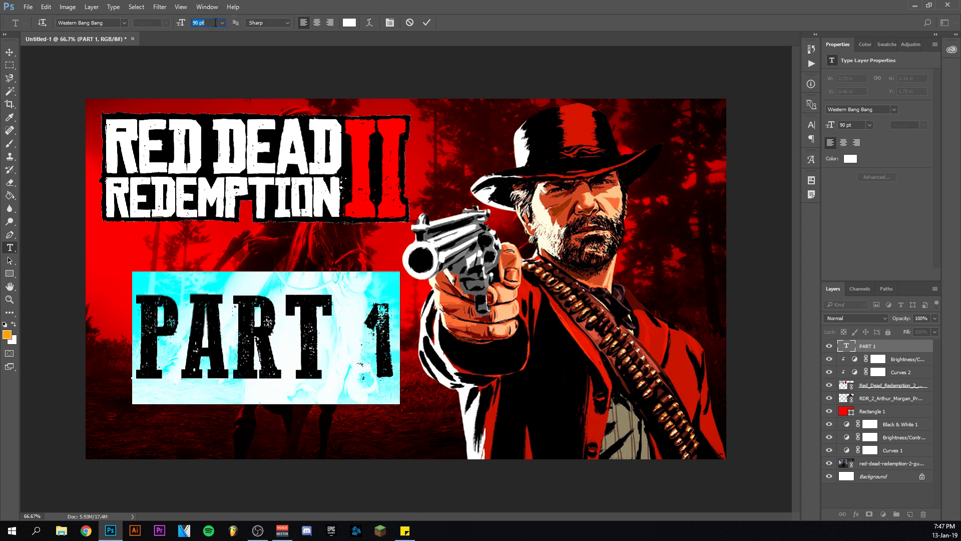
click(427, 22)
click(9, 52)
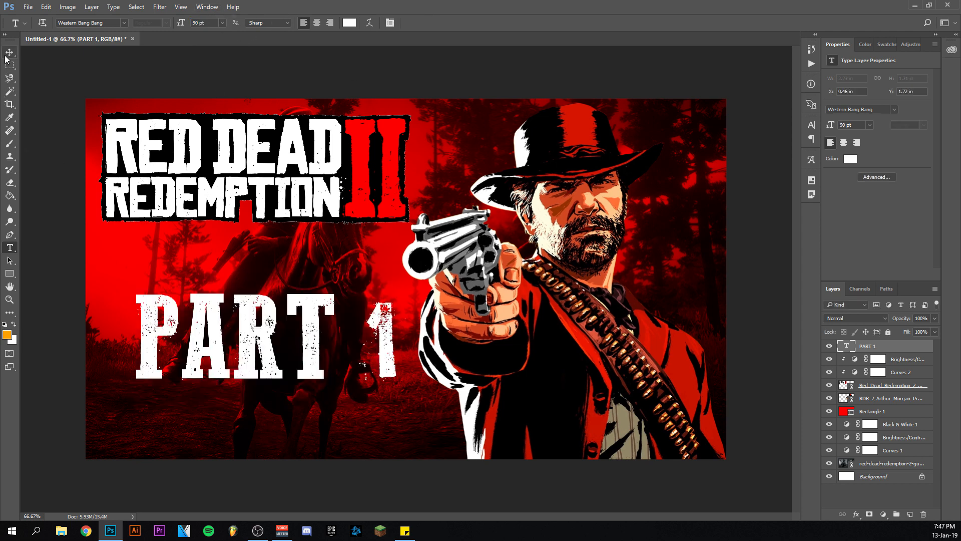
mouse_move(256, 341)
mouse_down()
mouse_move(241, 356)
mouse_move(241, 344)
mouse_up()
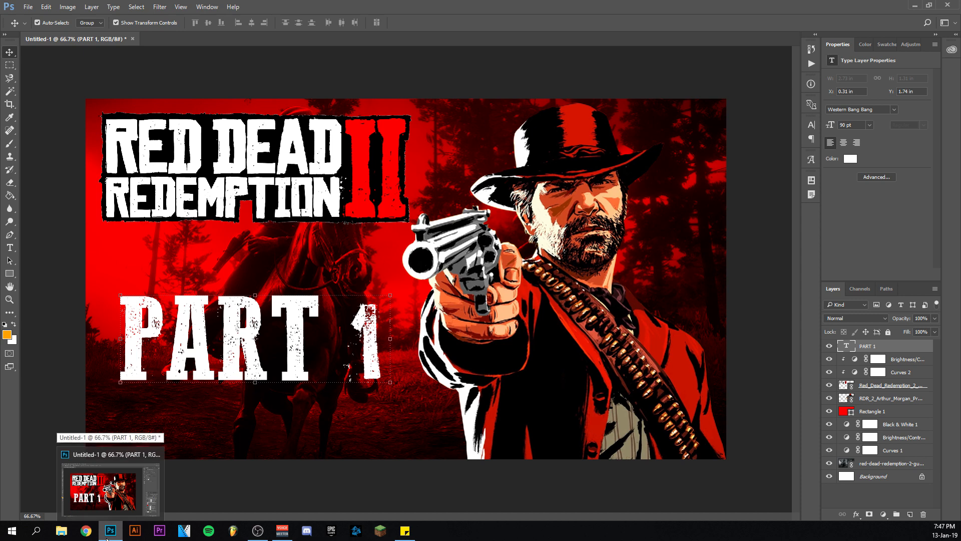
- Set the PART 1 text to 77 pt and nudge it to about X 0.48 in, Y 1.88 in
click(10, 247)
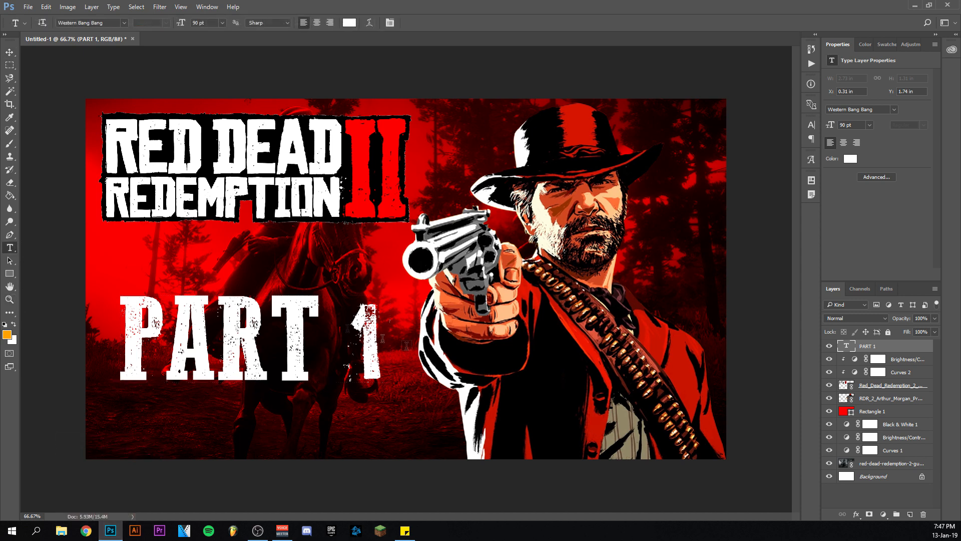
key(Right)
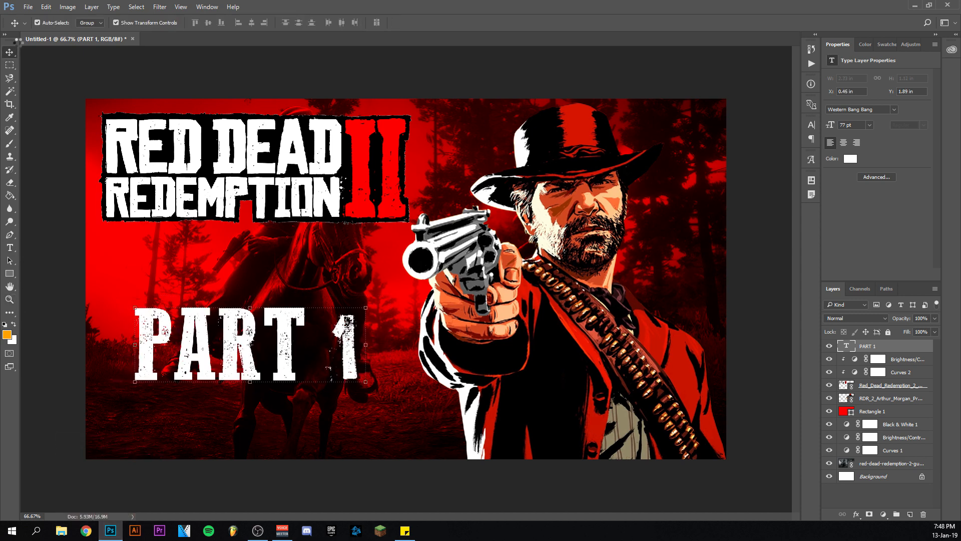
key(Up)
key(Up)
key(Right)
key(Right)
key(Right)
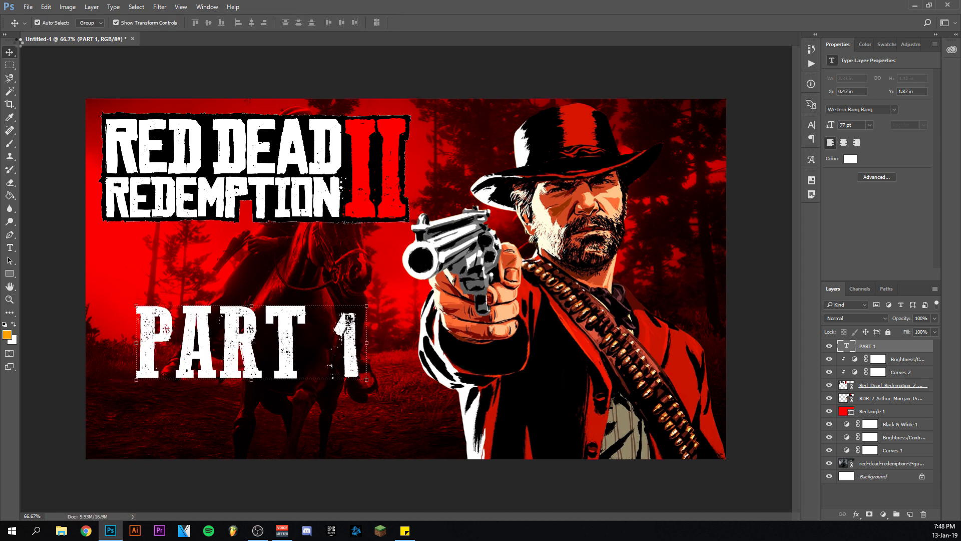
key(Down)
key(Right)
key(Right)
key(Right)
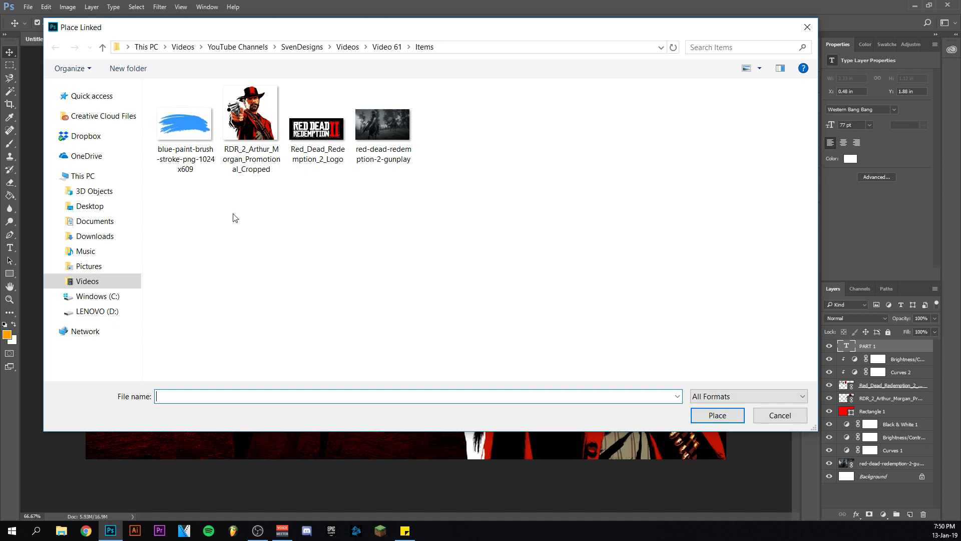
- Place the blue-paint-brush-stroke-png-1024x609 image as a linked object, scale it proportionally to 20.56% and move it over the PART 1 text
double_click(190, 134)
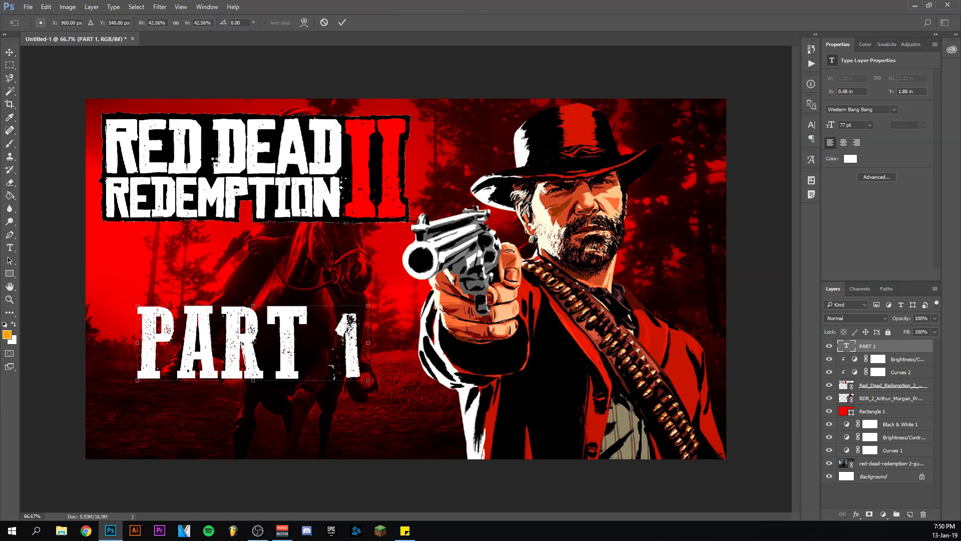
click(176, 23)
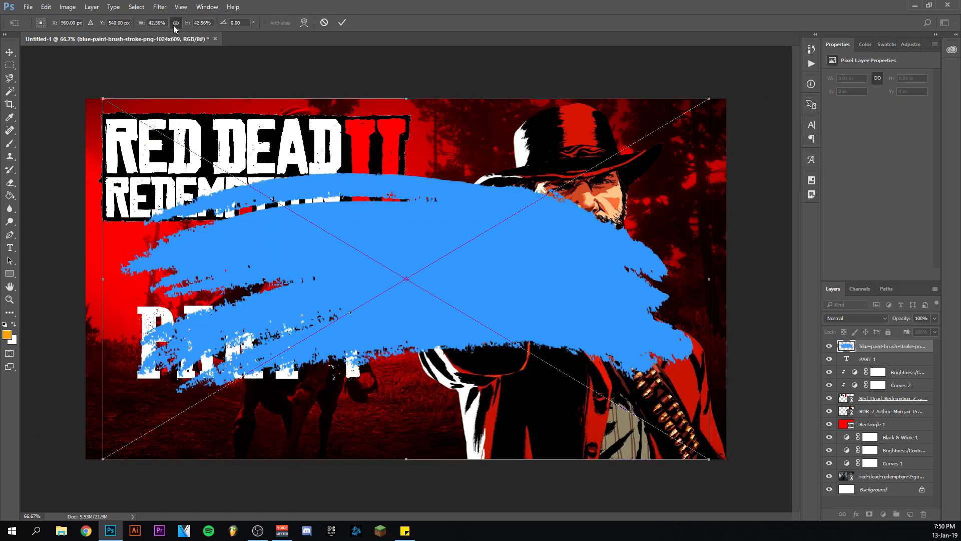
click(206, 23)
scroll(207, 20, down, 8)
scroll(207, 19, down, 15)
mouse_move(482, 293)
mouse_down()
mouse_move(310, 345)
mouse_move(274, 368)
mouse_move(289, 363)
mouse_up()
scroll(206, 23, up, 3)
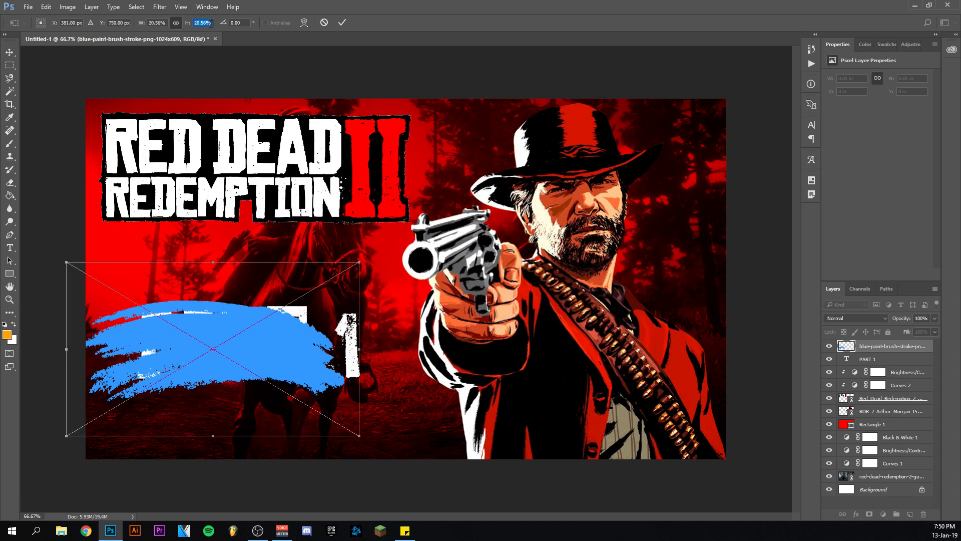
- Refine the brush stroke to 21.56% scale at about X 473 px, Y 732 px over the text and commit the placement
mouse_move(321, 334)
mouse_down()
mouse_move(341, 332)
mouse_move(328, 335)
mouse_move(336, 339)
mouse_up()
scroll(205, 27, up, 8)
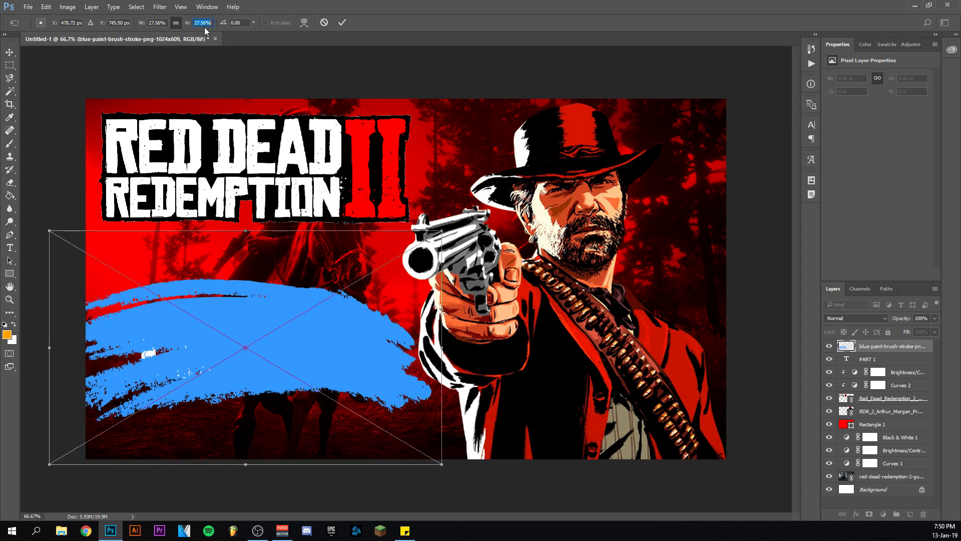
drag(332, 343, 297, 339)
scroll(326, 341, down, 9)
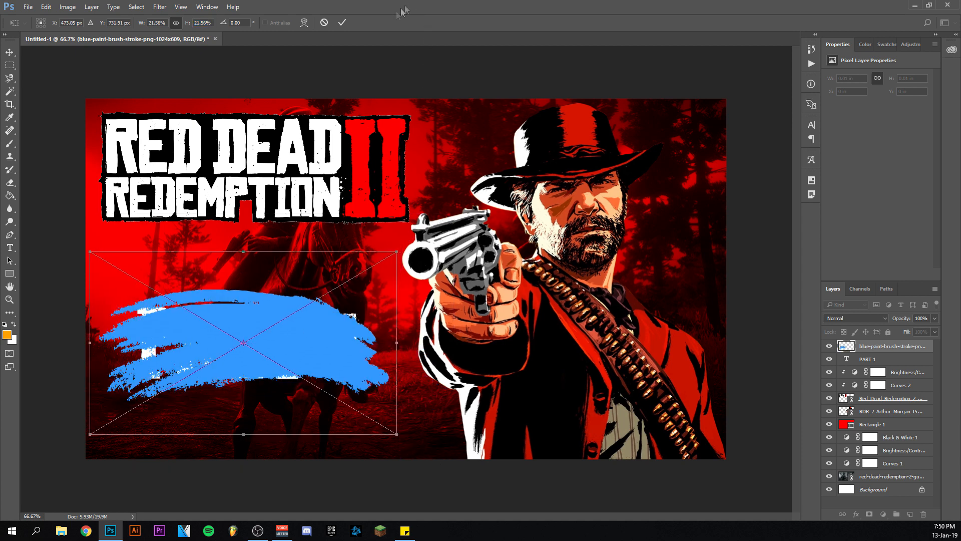
click(342, 23)
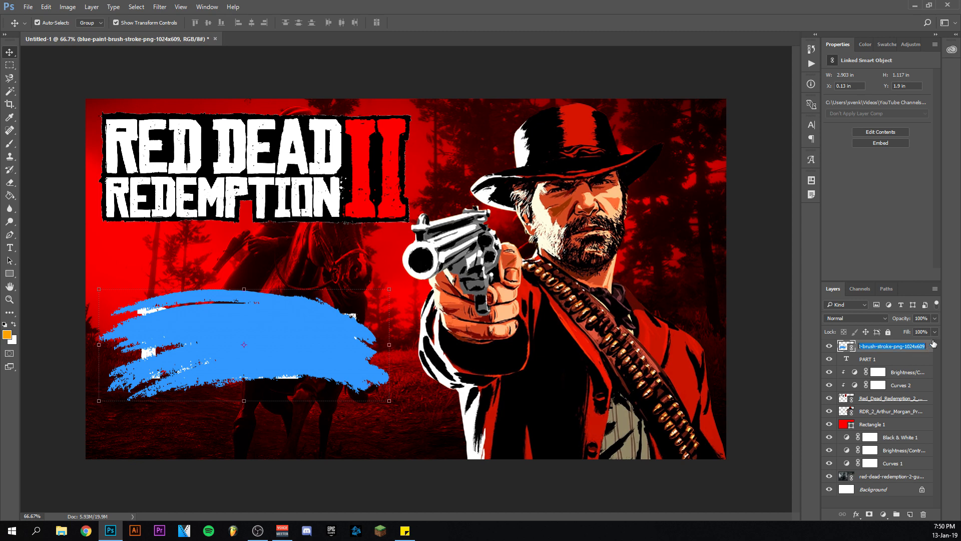
- Apply a black (#000000) Color Overlay at normal blend mode to the blue brush stroke layer
double_click(932, 344)
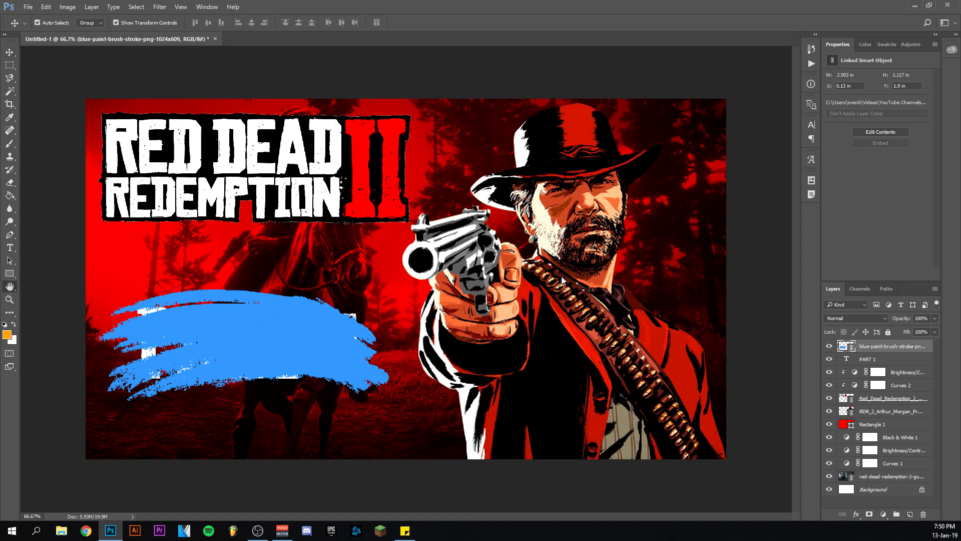
click(551, 308)
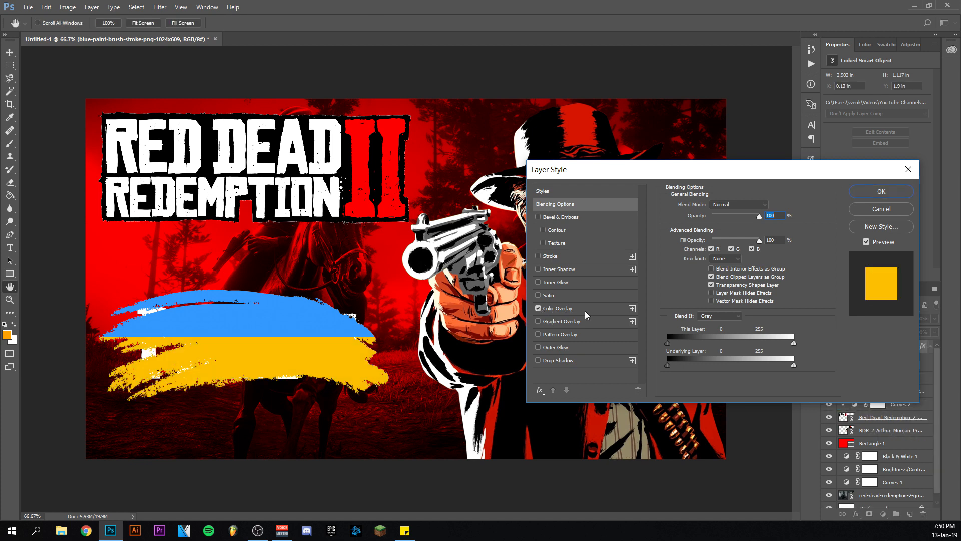
click(770, 206)
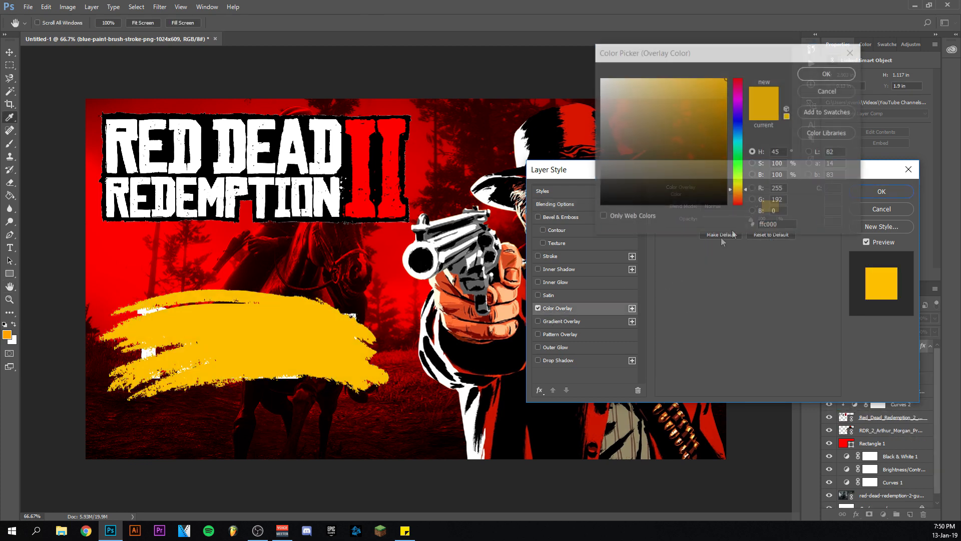
drag(629, 195, 534, 258)
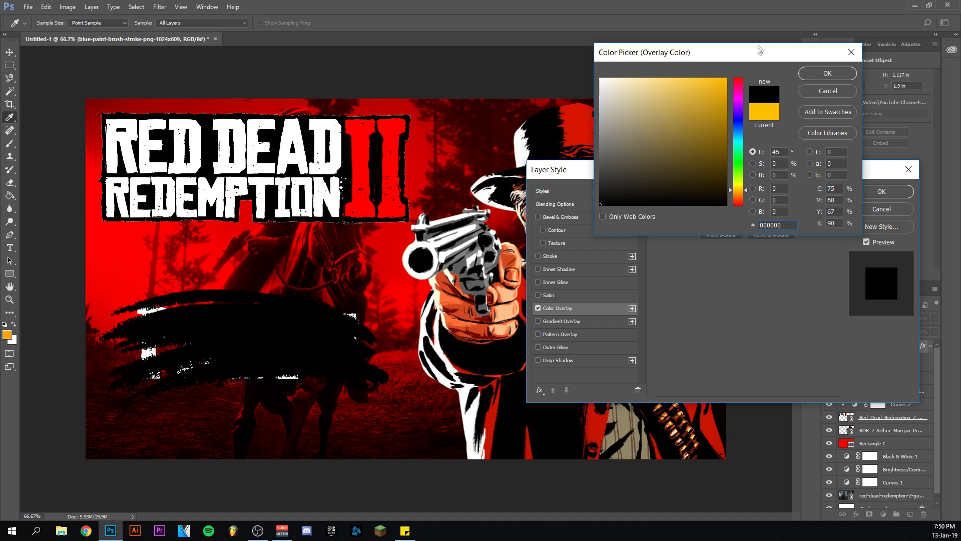
click(839, 77)
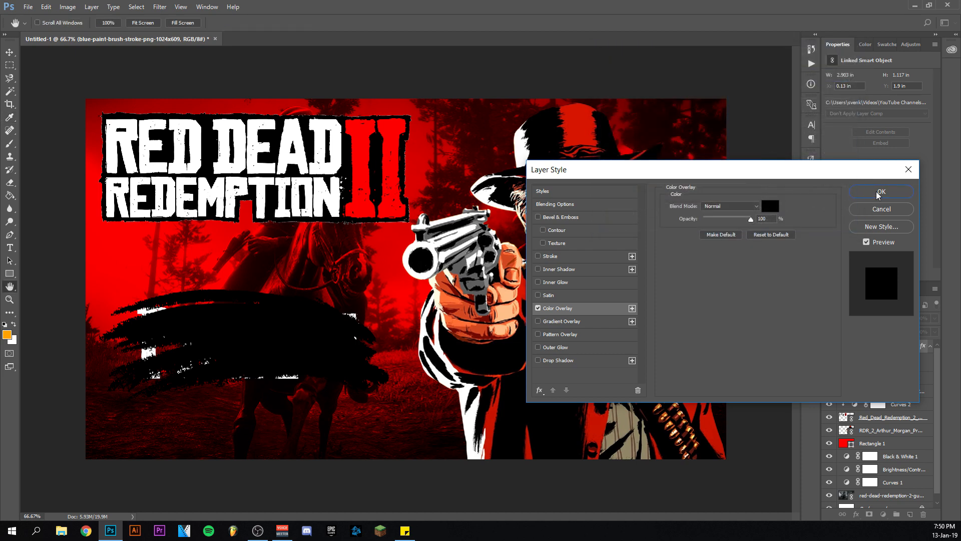
click(880, 192)
- Move the brush stroke layer beneath the PART 1 text layer and deselect it
key(v)
drag(904, 349, 902, 385)
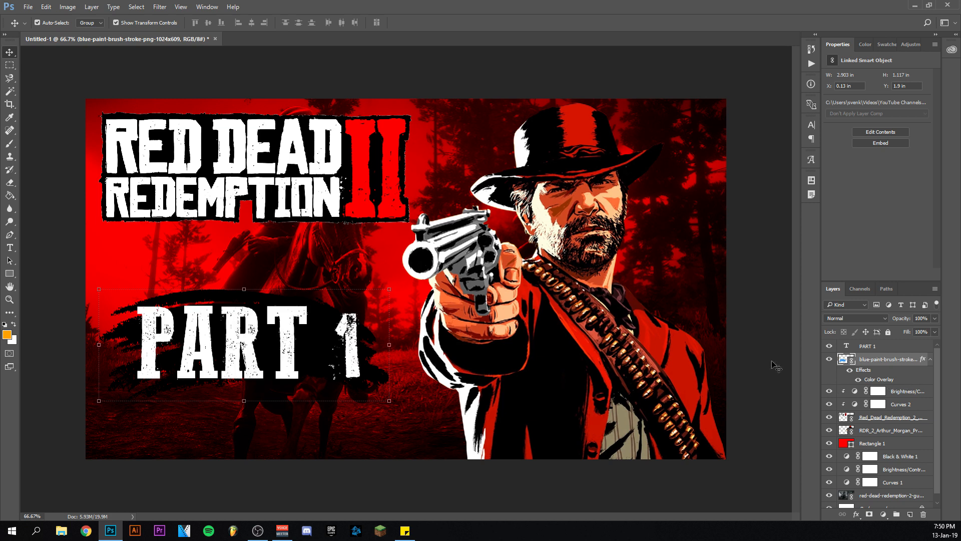
click(742, 276)
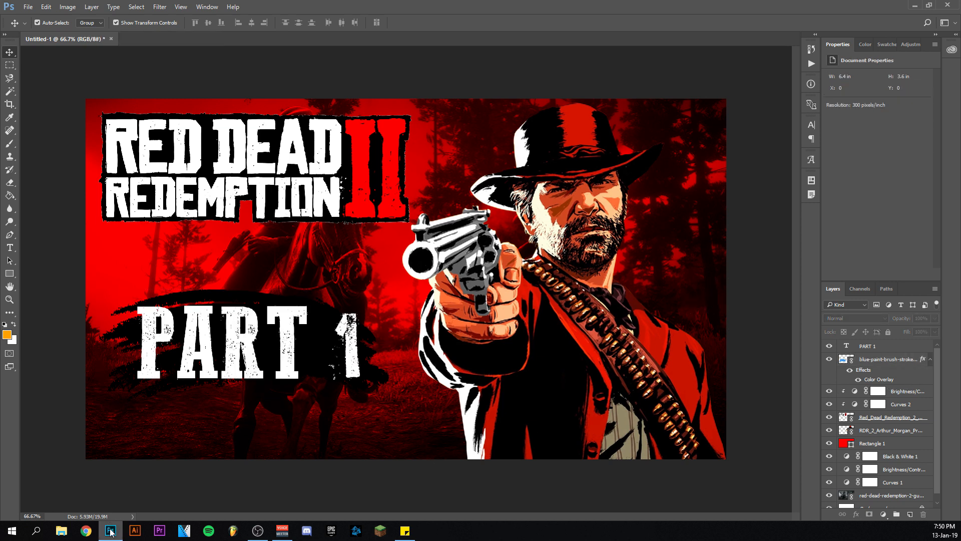
mouse_move(111, 533)
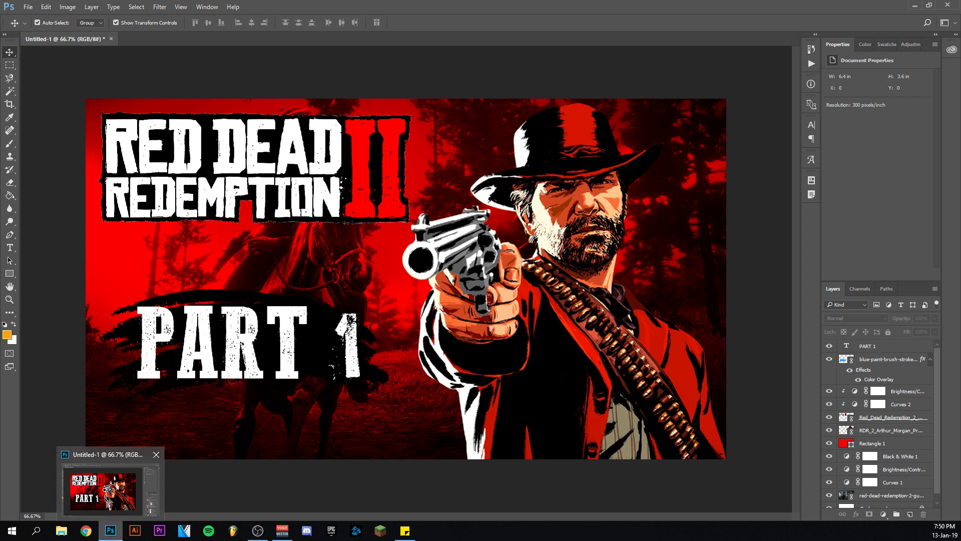
click(104, 508)
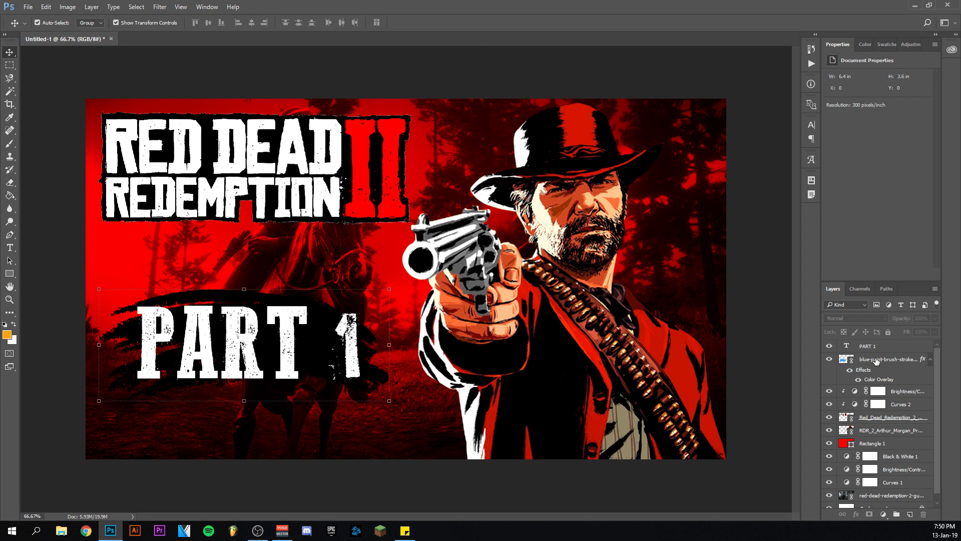
- Group the PART 1 text layer together with the brush stroke layer
click(875, 362)
ctrl+click(886, 349)
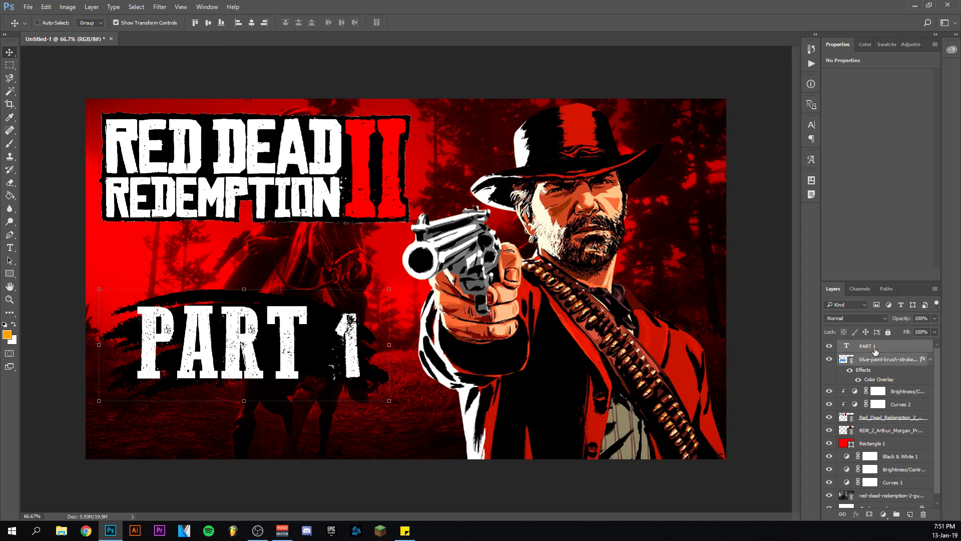
key(ctrl+g)
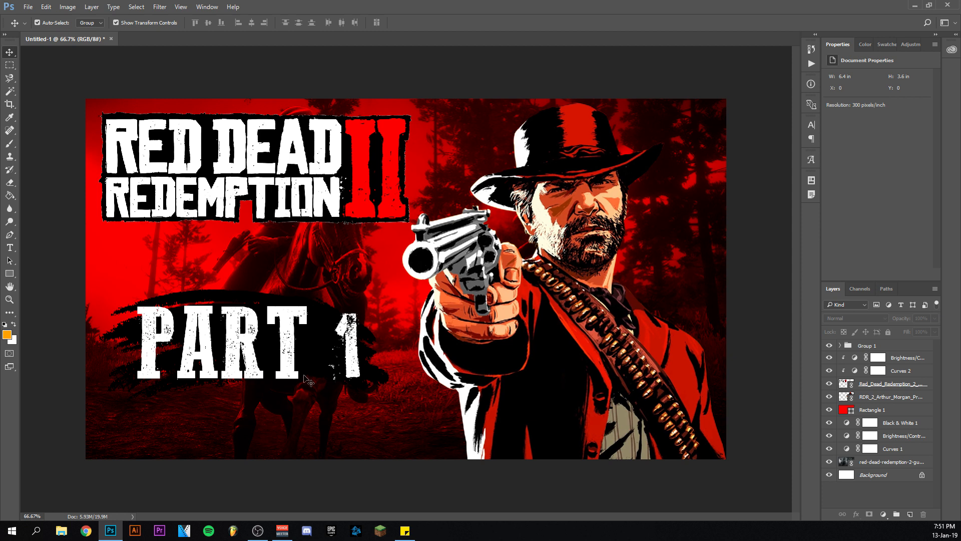
- Scale the PART 1 group proportionally to 103% and move it just under the game logo, at about X 508 px, Y 541 px
click(876, 345)
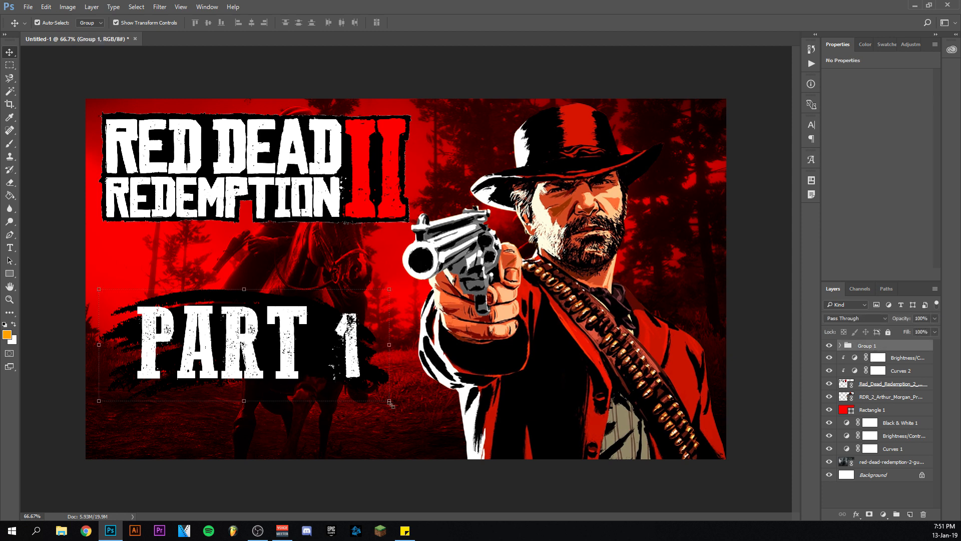
key(ctrl+t)
click(199, 20)
scroll(199, 20, up, 3)
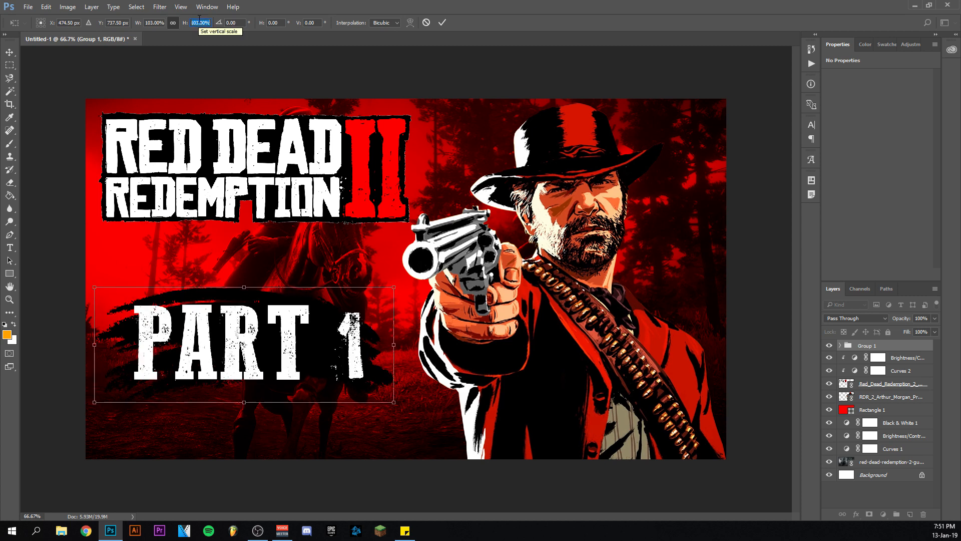
drag(297, 298, 307, 231)
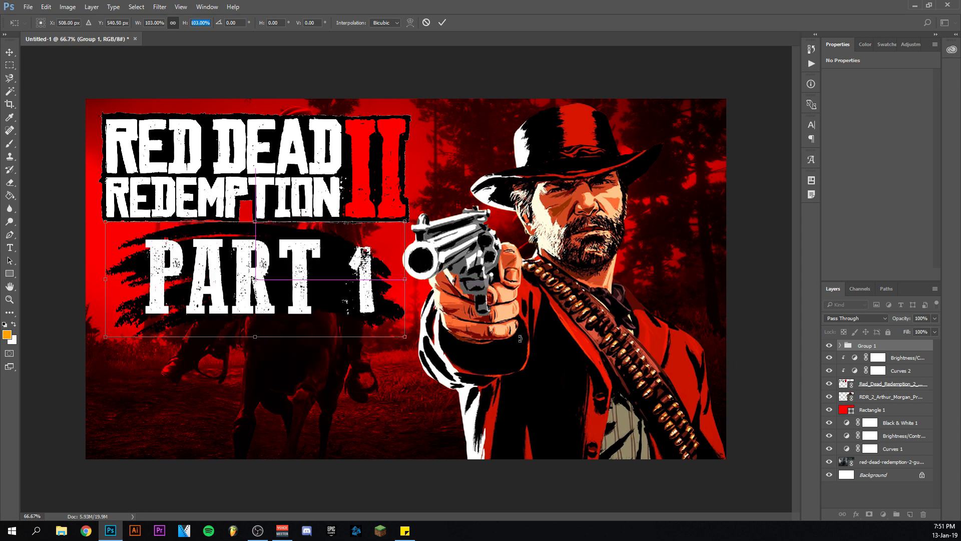
key(Return)
- Nudge the PART 1 group down to about X 510 px, Y 724 px and commit the transform
key(shift+Down)
key(shift+Down)
key(shift+Down)
key(shift+Down)
key(shift+Down)
key(shift+Down)
key(shift+Down)
key(shift+Down)
key(shift+Down)
key(shift+Down)
key(Down)
key(Down)
key(Down)
key(Down)
key(Down)
key(Down)
key(Down)
key(Down)
key(Down)
key(Down)
key(Down)
key(Down)
key(Down)
key(Down)
key(Down)
key(Right)
key(Down)
key(Down)
key(Down)
key(Down)
key(Down)
key(Down)
key(Down)
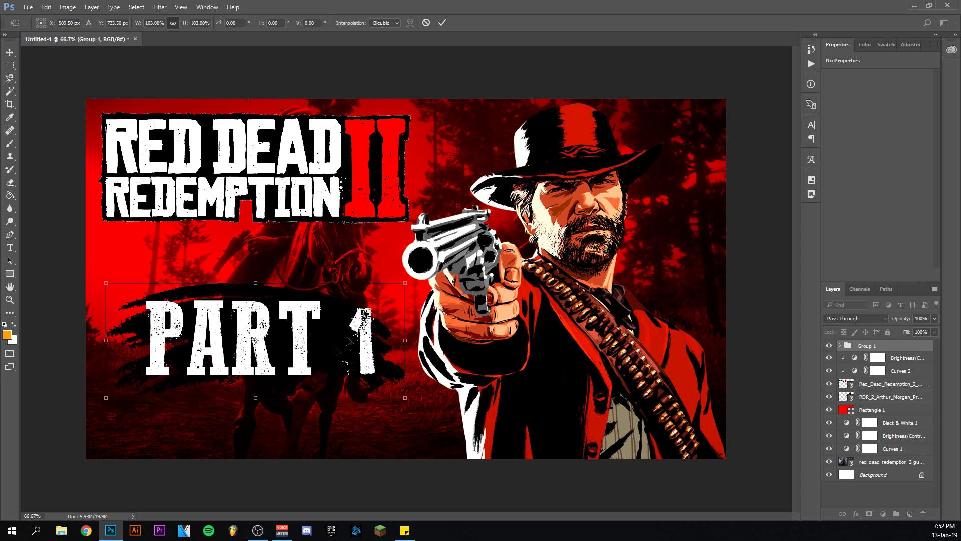
key(Return)
mouse_move(104, 537)
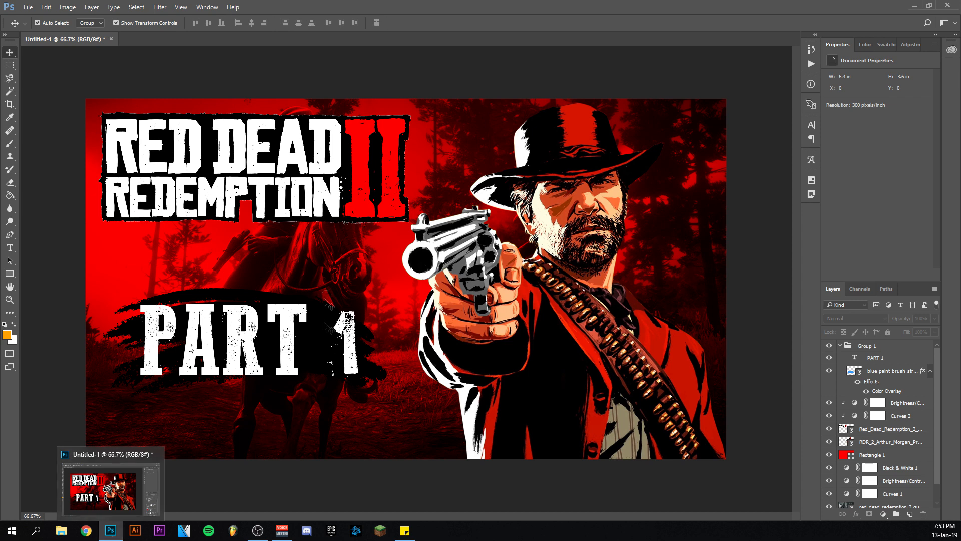
click(260, 373)
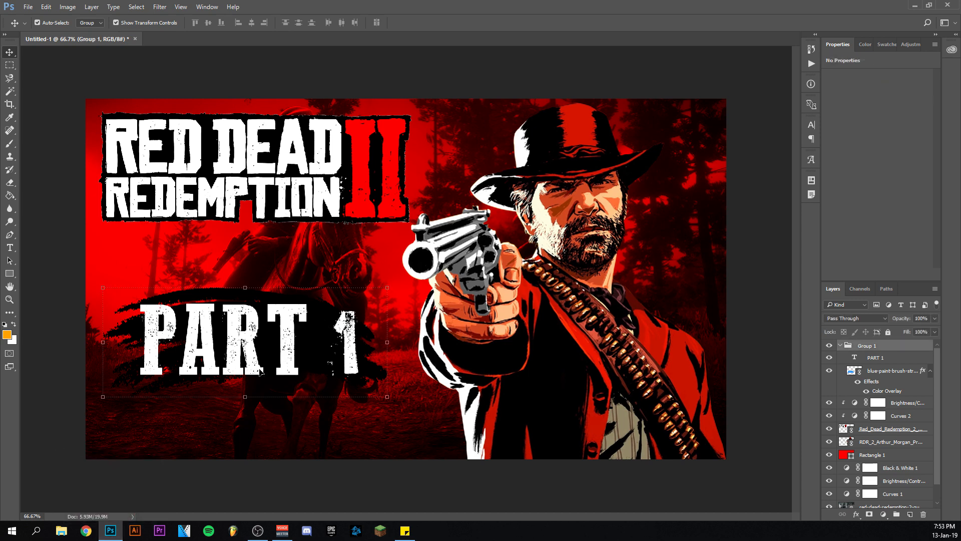
click(50, 359)
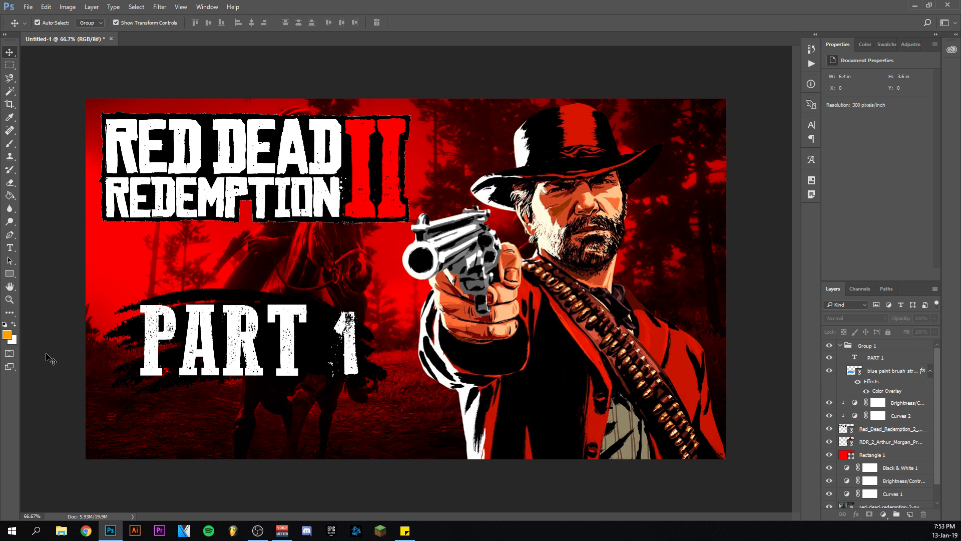